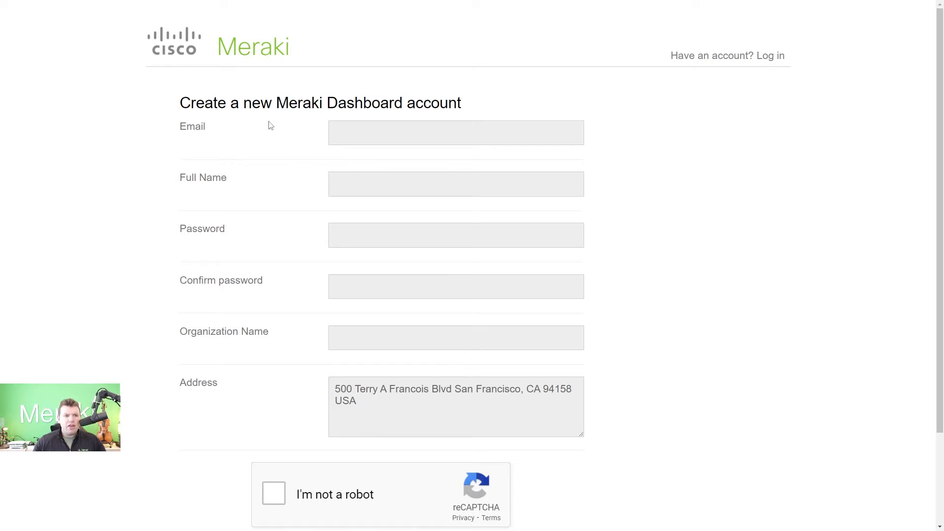
# Step: Fill in the sign-up form, create the Meraki account, then switch to the Gmail inbox
pyautogui.moveTo(182, 103); pyautogui.dragTo(413, 104)
pyautogui.click(339, 184)
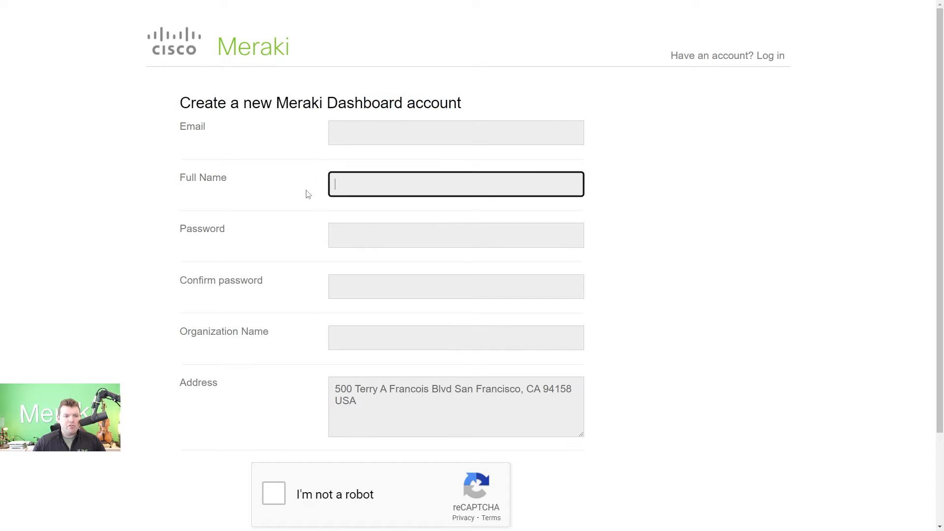
pyautogui.scroll(-2, 295, 187)
pyautogui.scroll(2, 295, 197)
pyautogui.scroll(-2, 293, 215)
pyautogui.scroll(1, 295, 216)
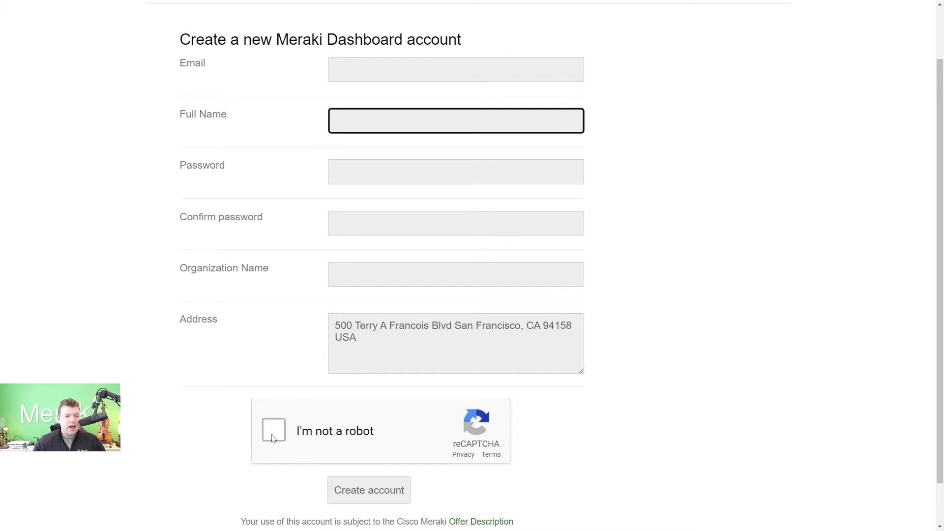
pyautogui.click(369, 490)
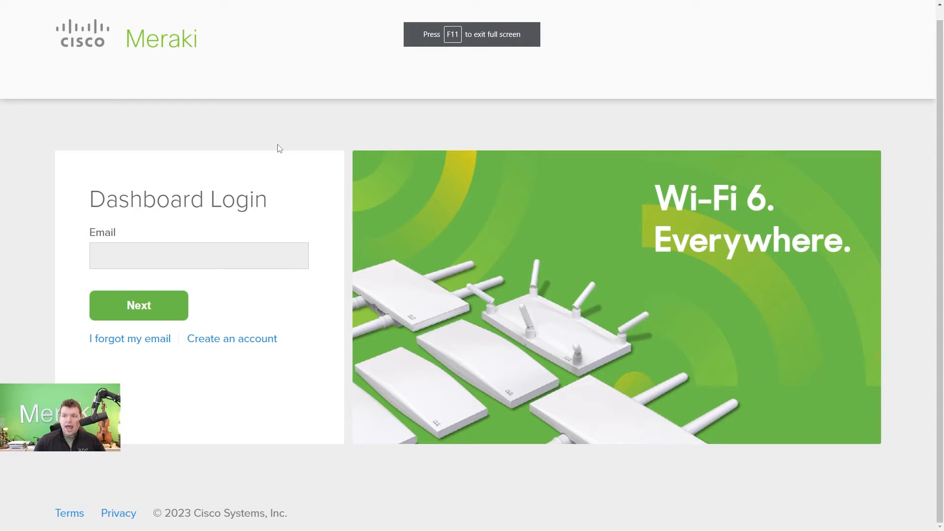
pyautogui.hotkey('ctrl', 'Tab')
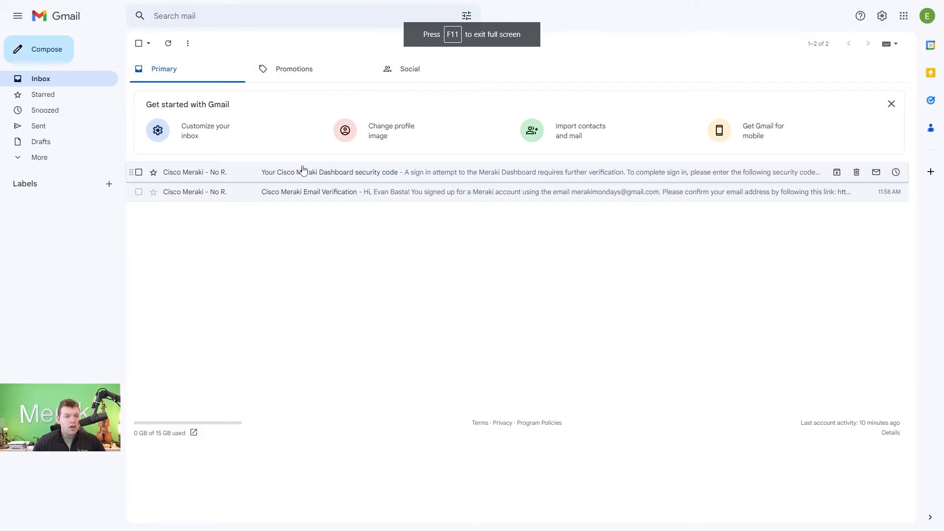
# Step: Open the Cisco Meraki Email Verification email and follow its confirm_email link
pyautogui.click(306, 199)
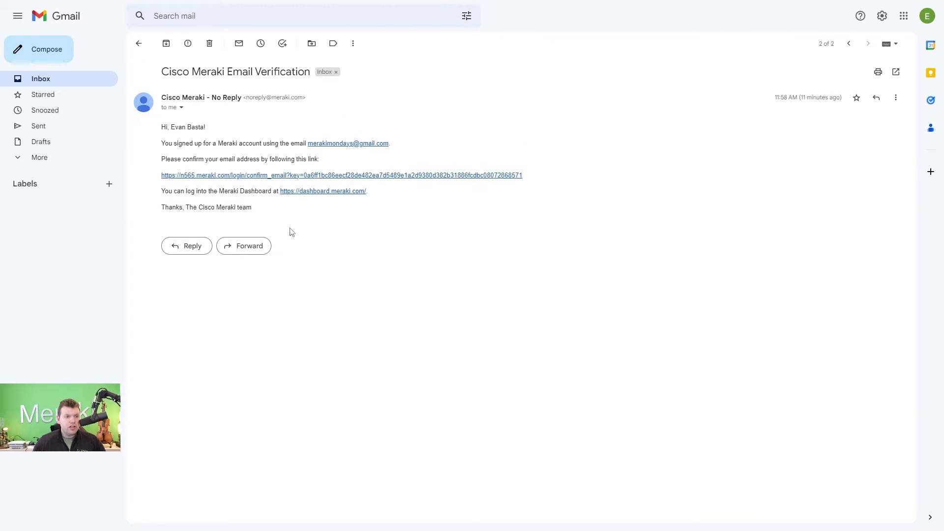
pyautogui.click(225, 176)
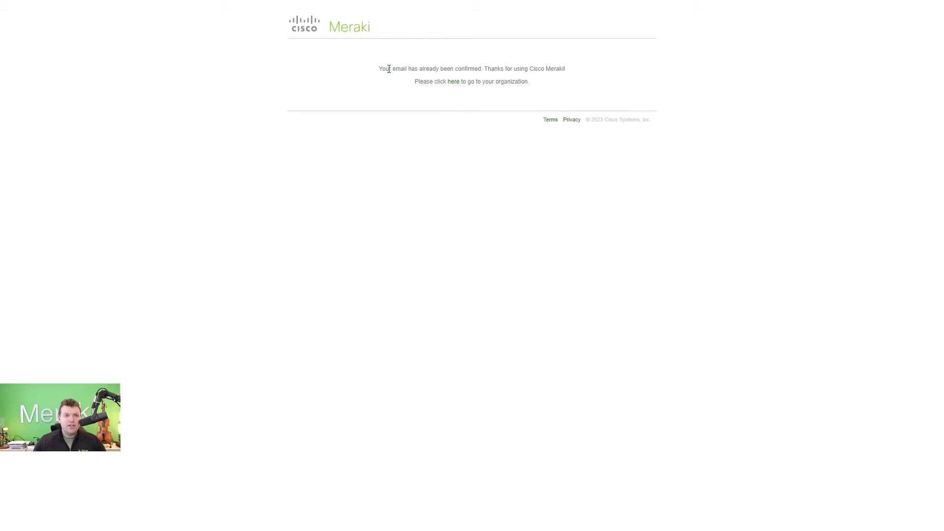
# Step: Read the email-confirmed message and follow the 'here' link to the organization login
pyautogui.moveTo(389, 69); pyautogui.dragTo(554, 69)
pyautogui.click(460, 148)
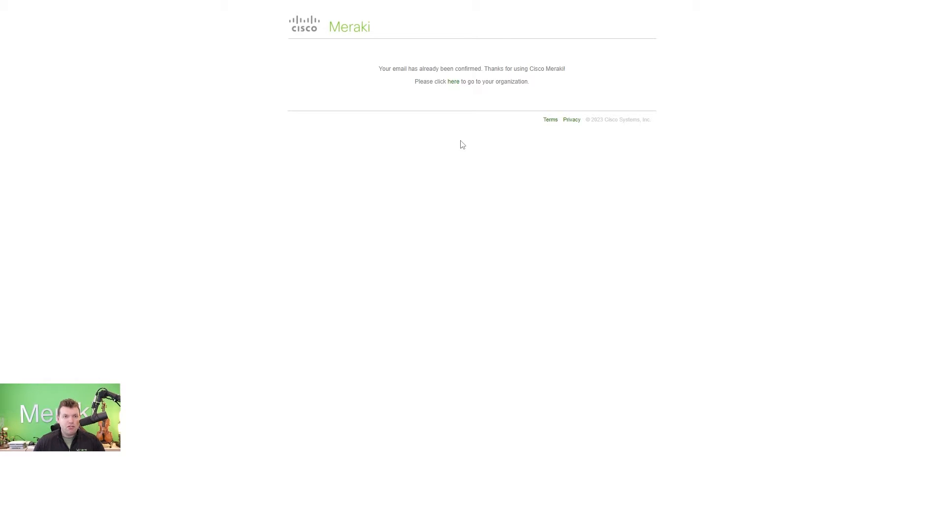
pyautogui.click(453, 82)
# Step: Sign in with the account email and the saved password
pyautogui.click(306, 185)
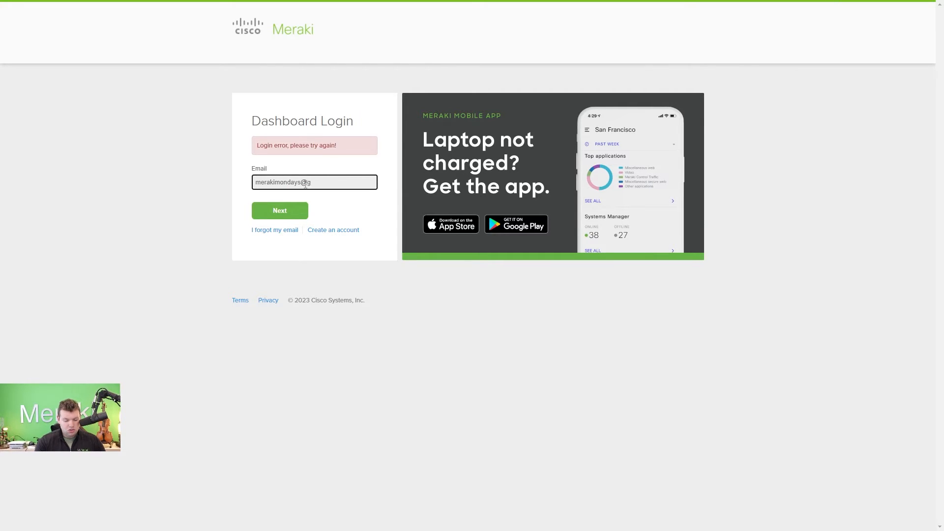
pyautogui.press('Return')
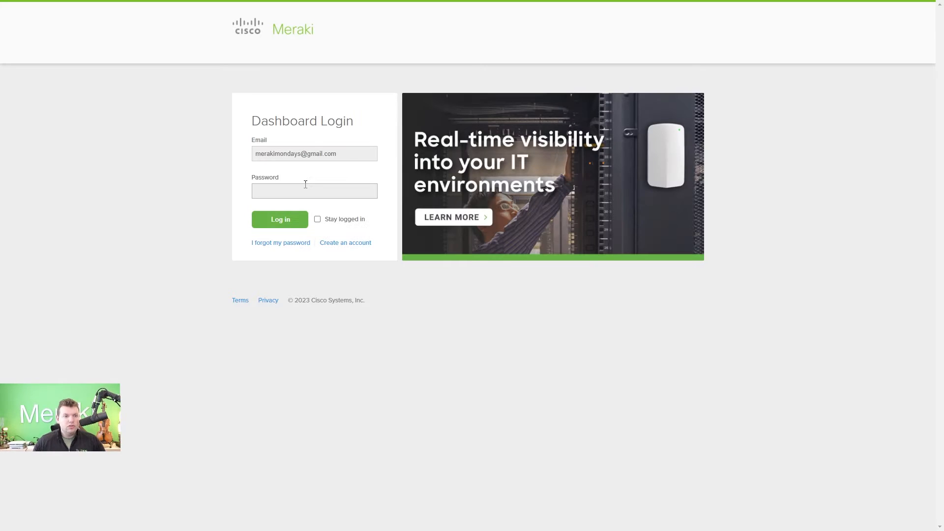
pyautogui.click(301, 191)
pyautogui.click(304, 213)
pyautogui.click(297, 217)
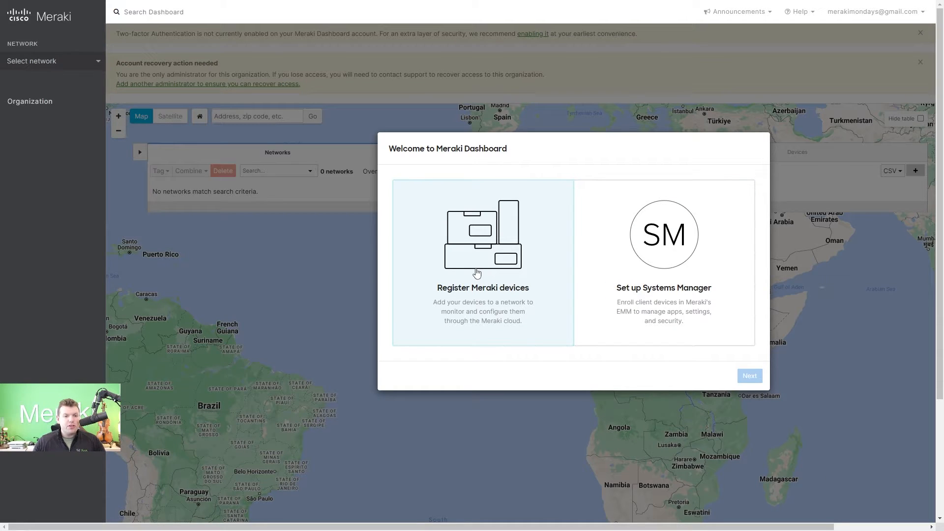
# Step: Choose Register Meraki devices and name the new network 'Home YT Office'
pyautogui.click(483, 272)
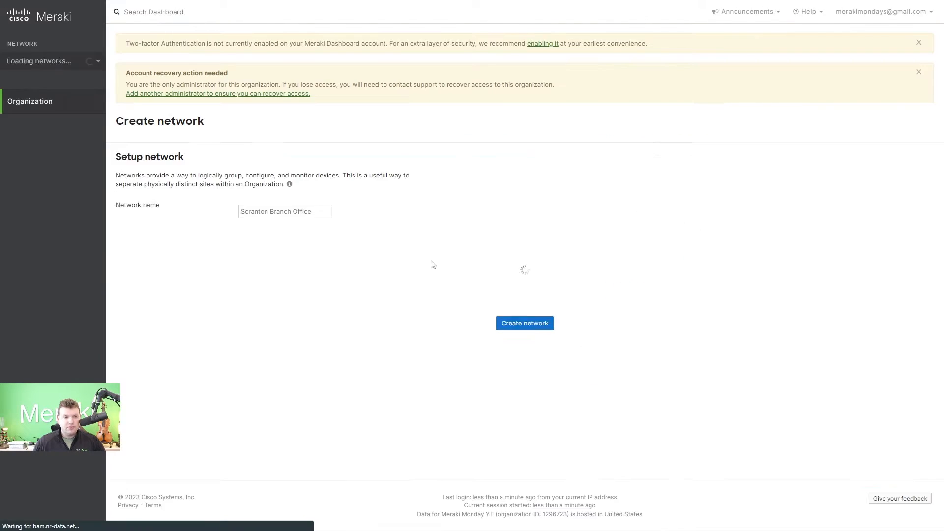
pyautogui.click(295, 213)
pyautogui.write('Home YT Office')
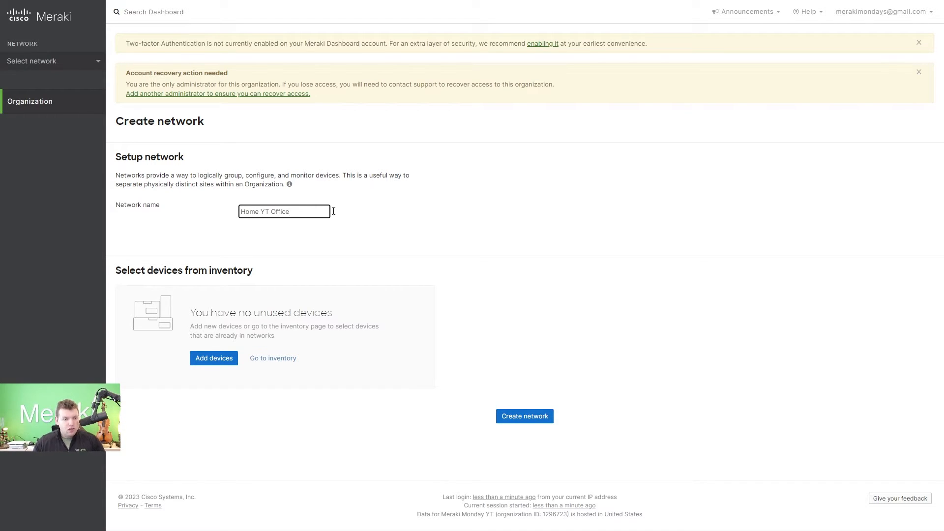
pyautogui.click(531, 269)
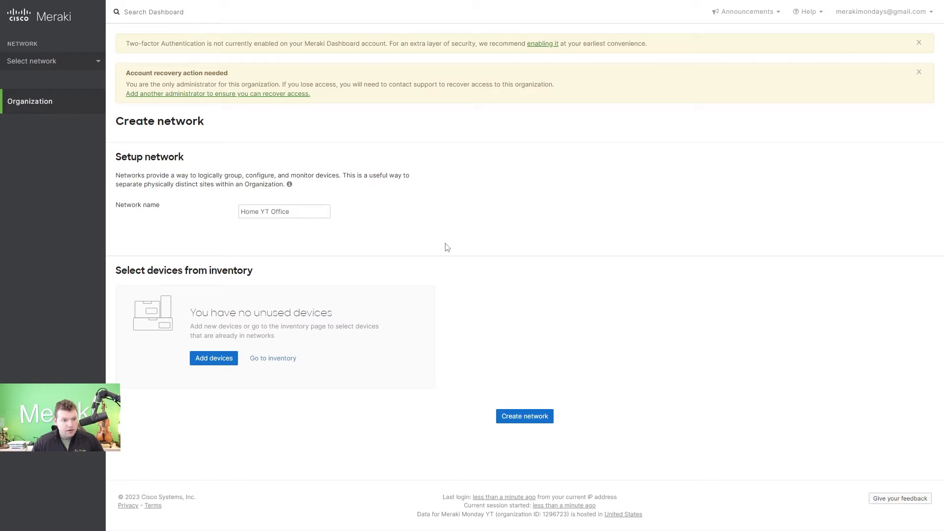
# Step: Bring up the Add devices form and place the cursor in the serial-number field
pyautogui.click(209, 357)
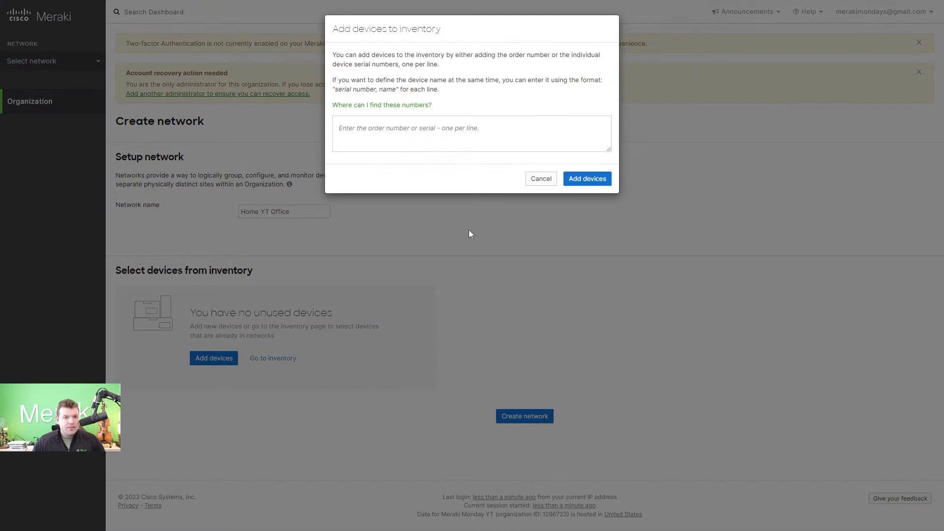
pyautogui.click(432, 138)
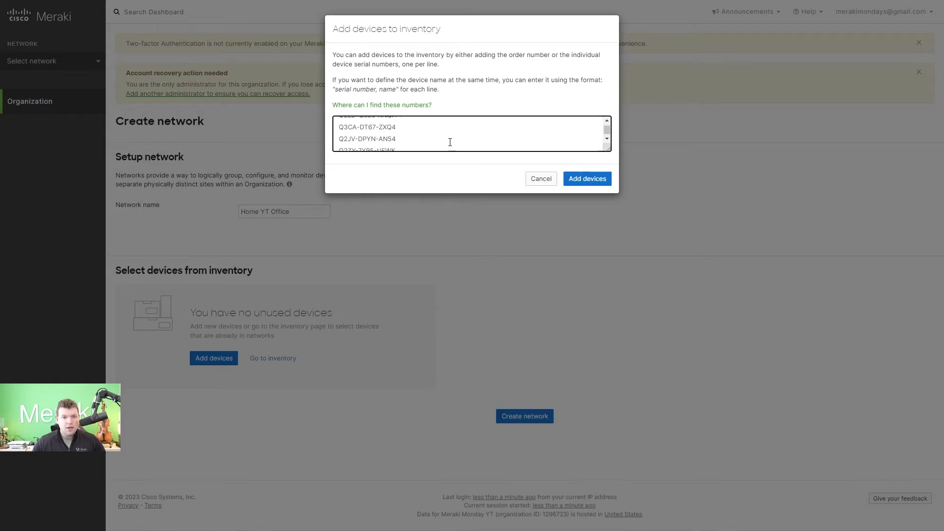
# Step: Claim the five pasted serial numbers and create Home YT Office containing all of them
pyautogui.scroll(2, 411, 133)
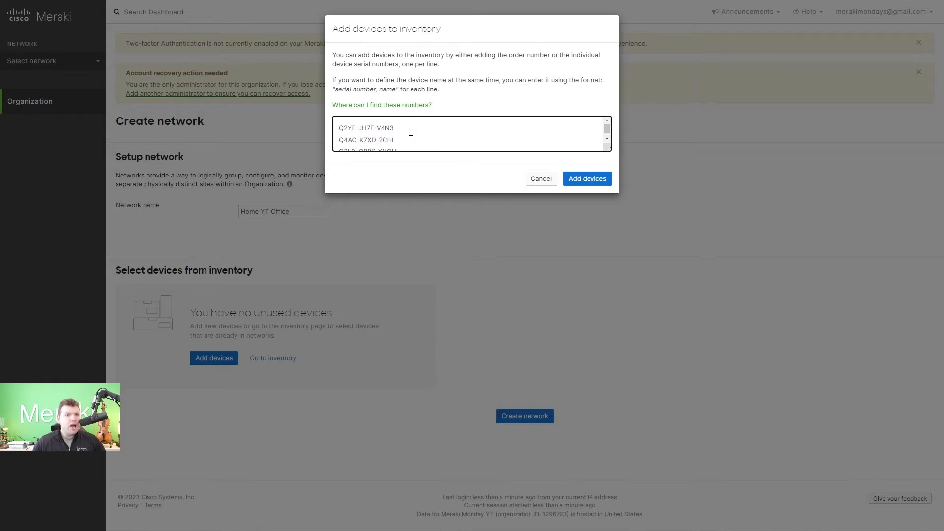
pyautogui.scroll(-3, 376, 133)
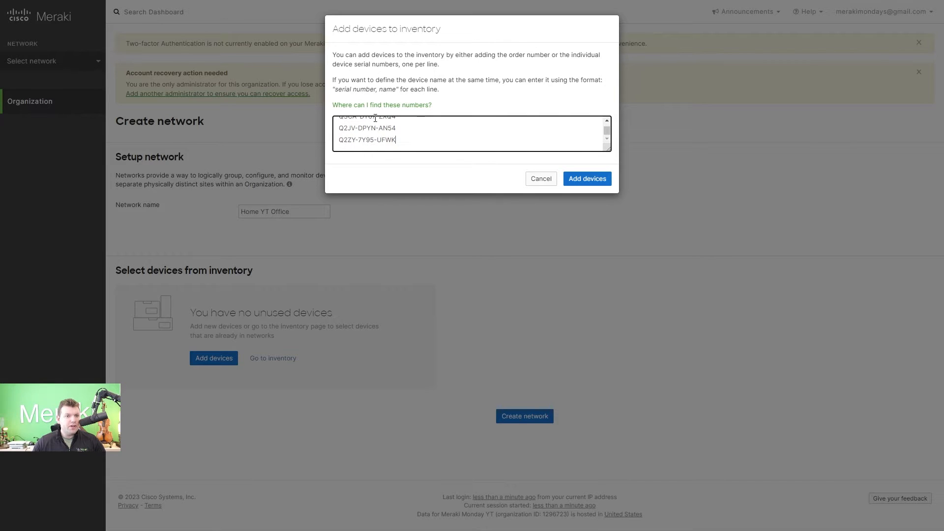
pyautogui.scroll(2, 382, 130)
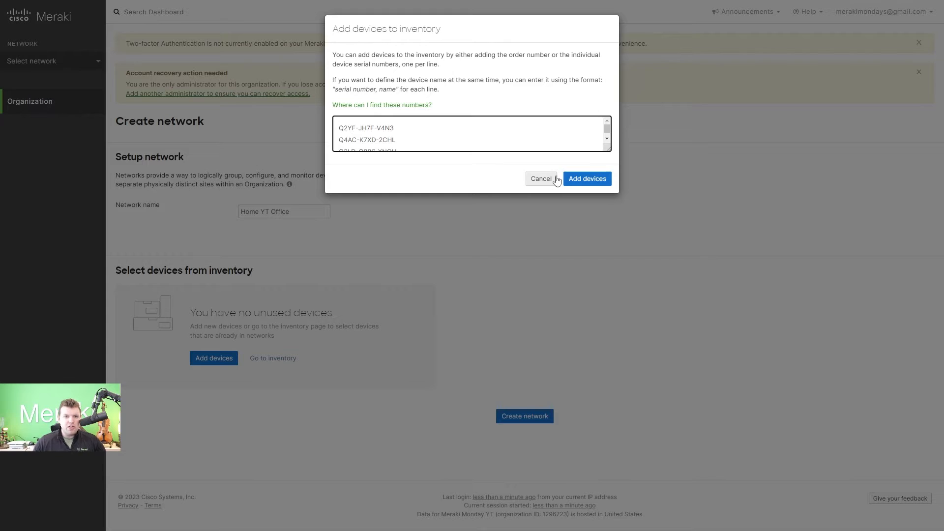
pyautogui.click(575, 184)
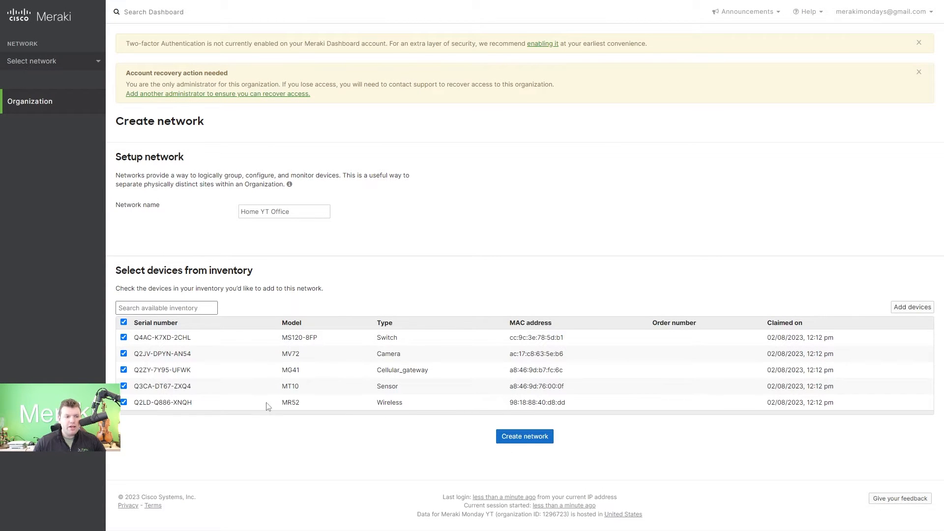
pyautogui.click(546, 436)
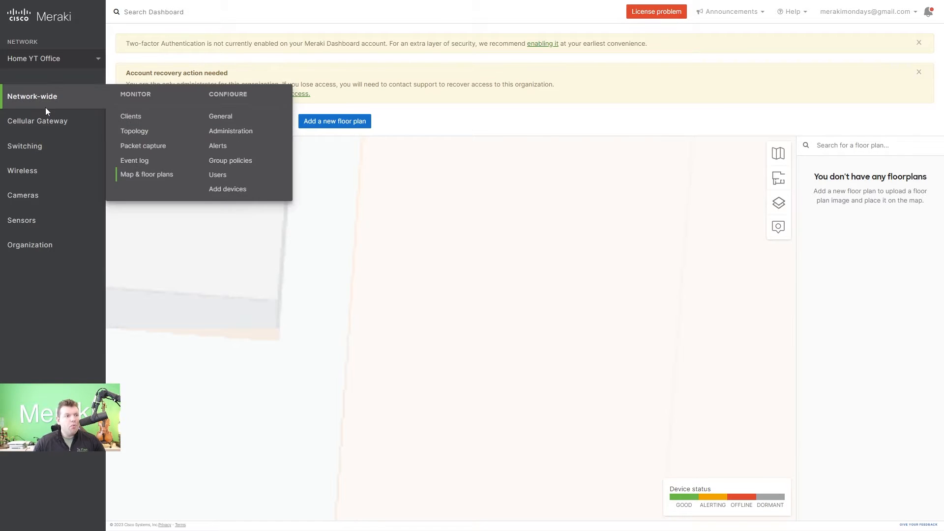
# Step: Bring up the Organization sidebar flyout listing its Monitor and Configure pages
pyautogui.moveTo(45, 120)
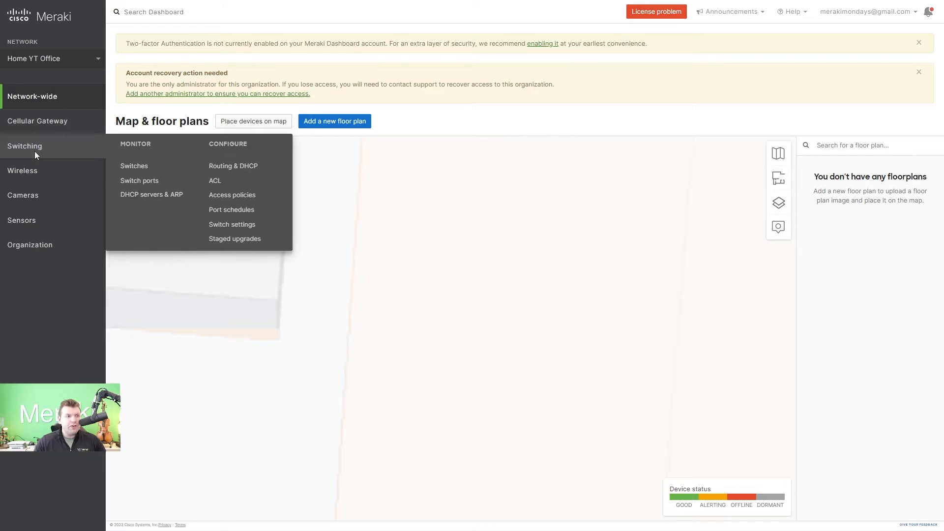
pyautogui.moveTo(25, 168)
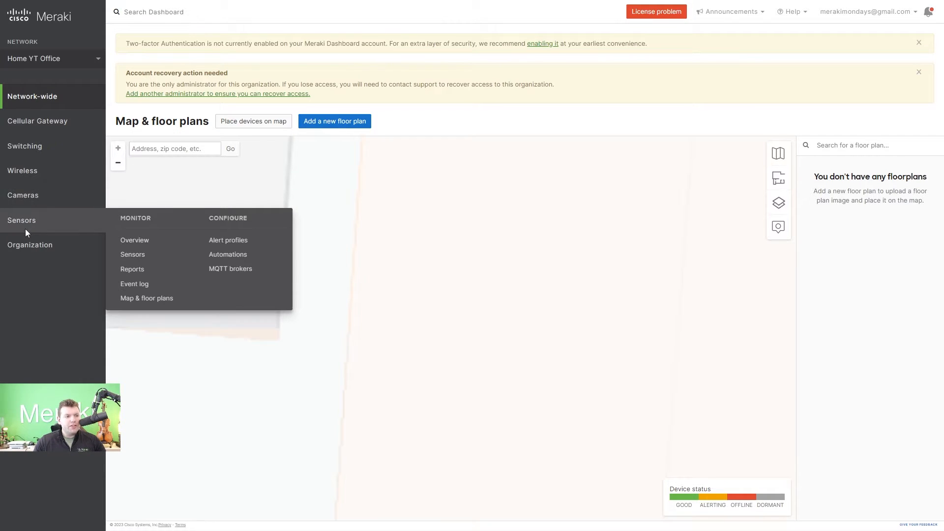
pyautogui.moveTo(30, 246)
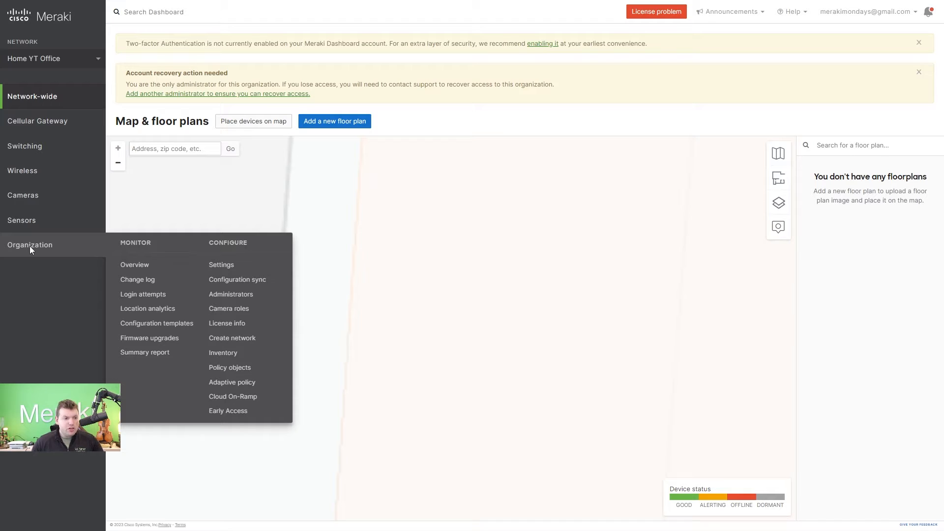
# Step: On Organization > Administrators, draft a new admin with name, e-mail and Full organization access
pyautogui.click(229, 297)
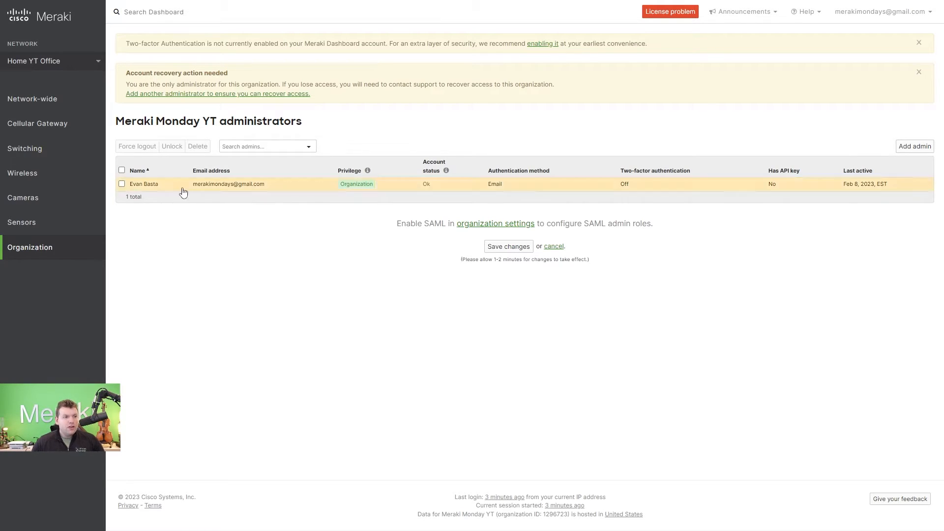
pyautogui.click(910, 146)
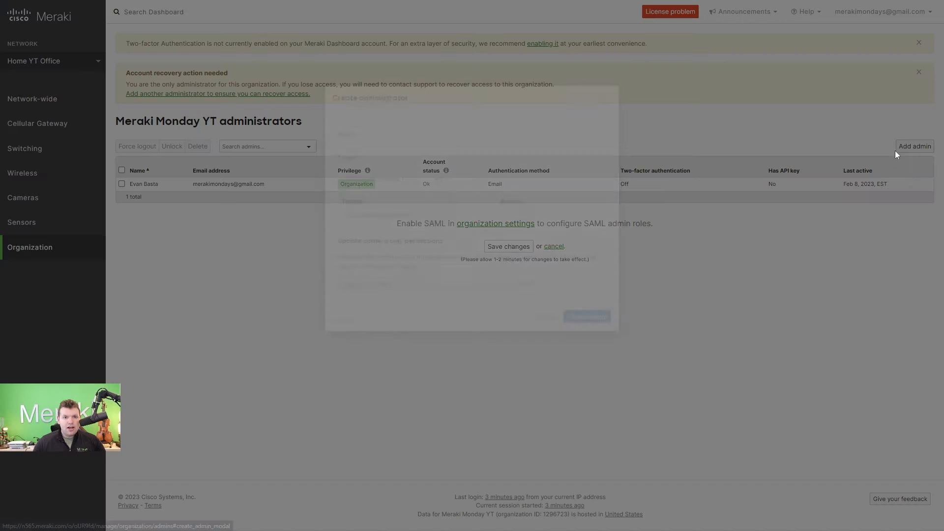
pyautogui.click(382, 192)
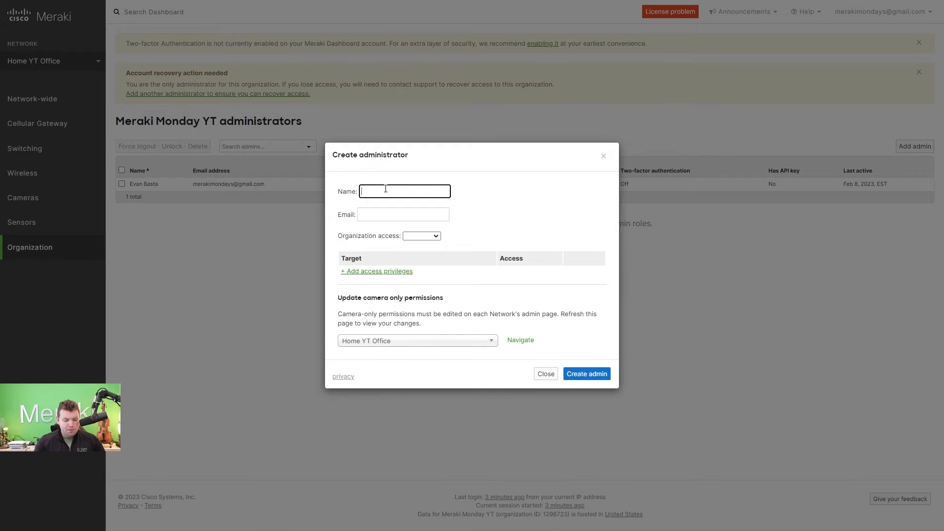
pyautogui.write('Jane Doe')
pyautogui.click(428, 212)
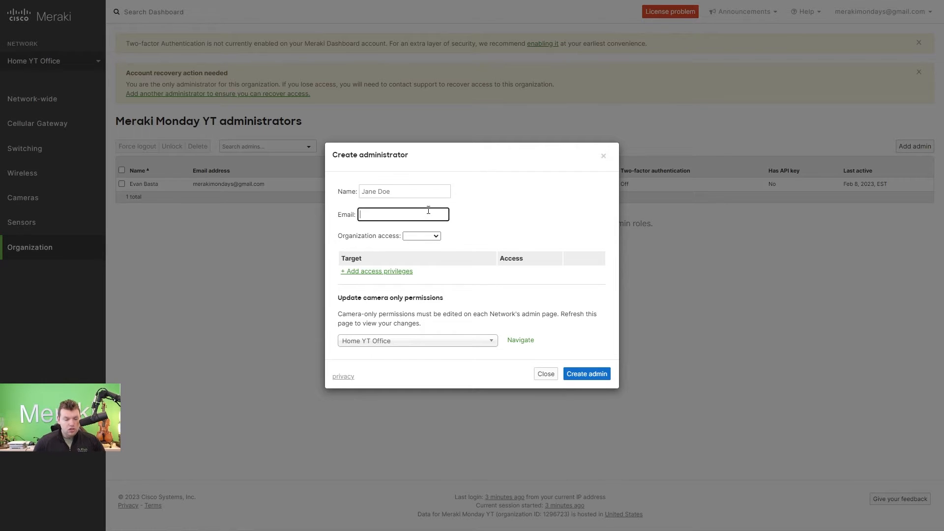
pyautogui.click(421, 236)
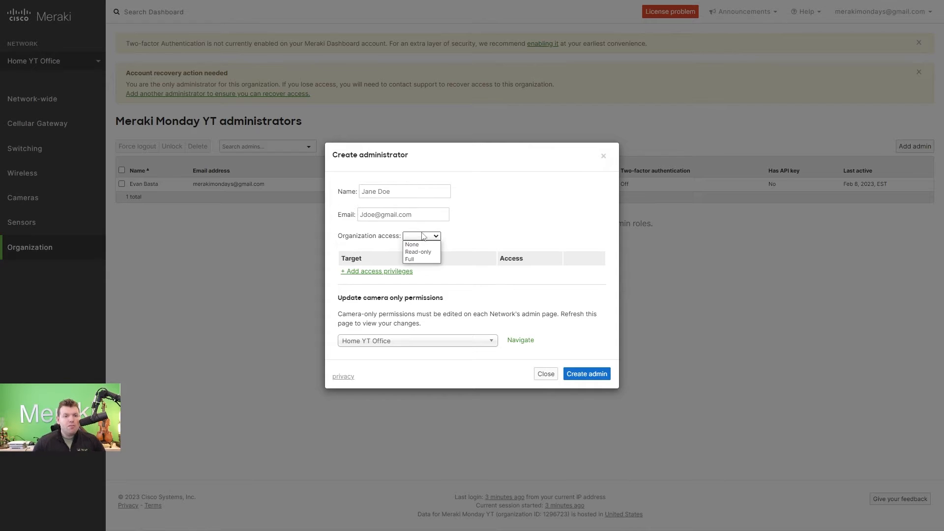
pyautogui.click(421, 260)
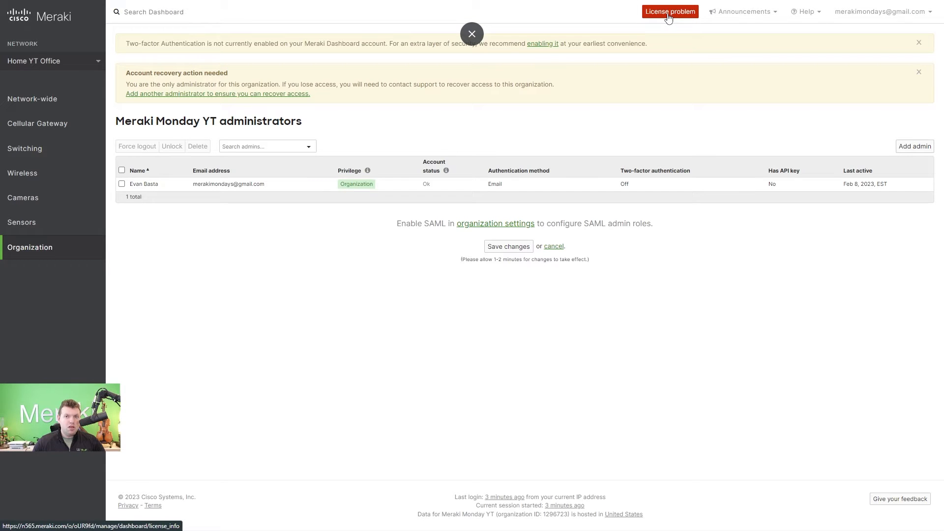
# Step: Open the organization's license information and review the current device license counts
pyautogui.click(668, 14)
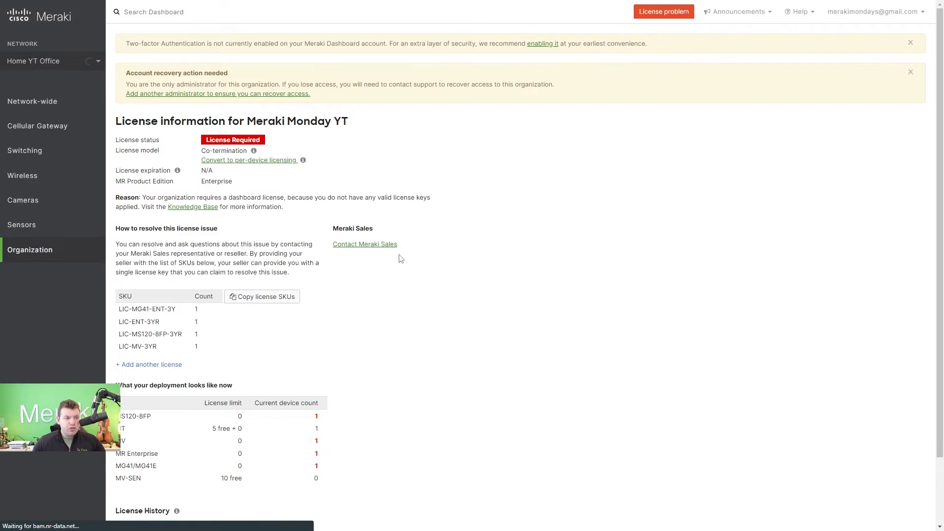
pyautogui.scroll(-2, 392, 271)
pyautogui.scroll(1, 358, 345)
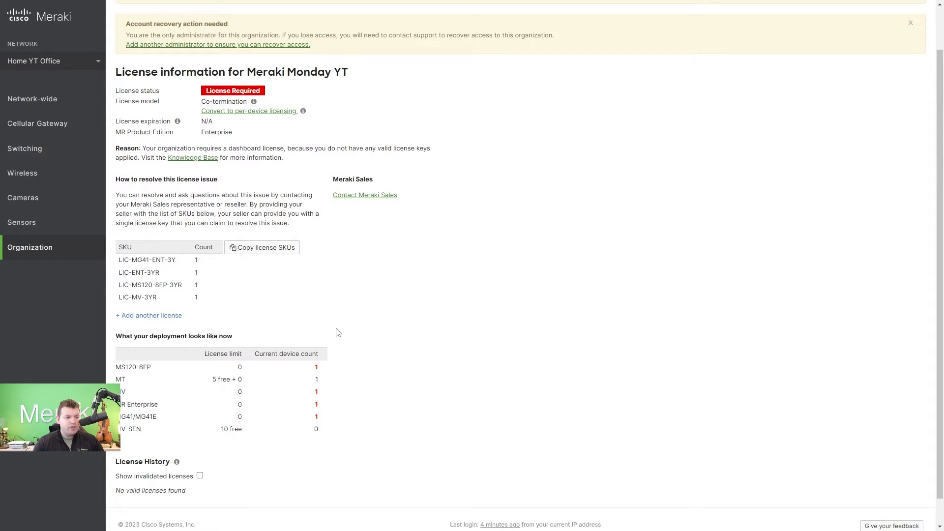
pyautogui.scroll(-1, 334, 339)
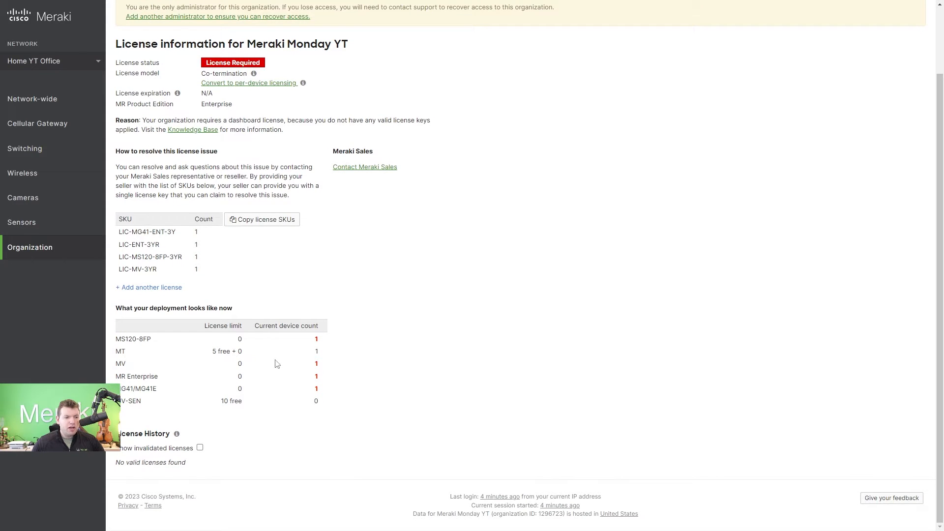
pyautogui.moveTo(316, 342); pyautogui.dragTo(322, 398)
pyautogui.click(366, 354)
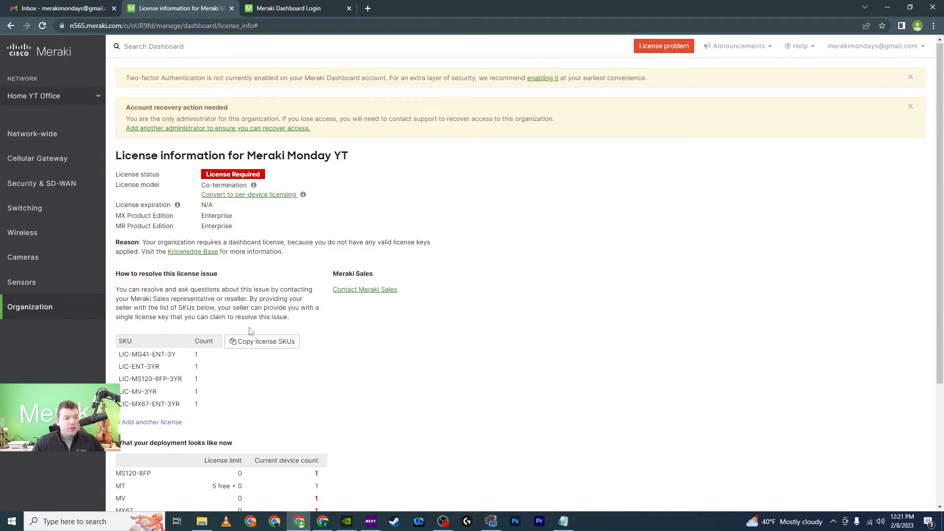
pyautogui.scroll(-2, 236, 332)
# Step: Choose License more devices, paste the license key, and submit it for a preview
pyautogui.click(152, 324)
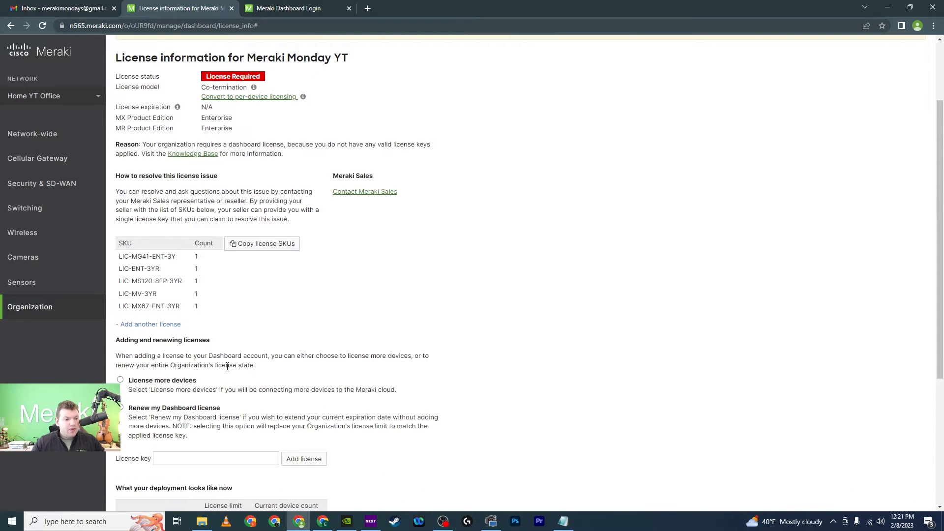
pyautogui.scroll(-1, 147, 330)
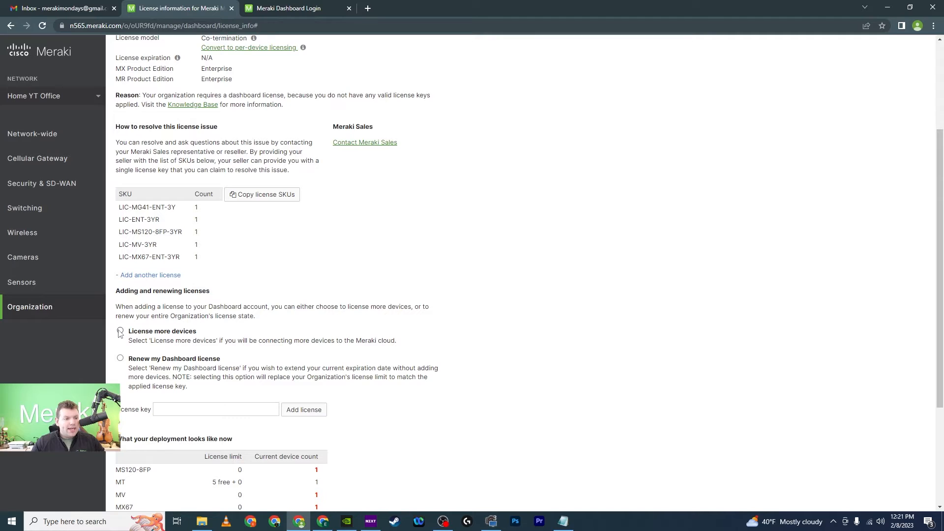
pyautogui.click(121, 332)
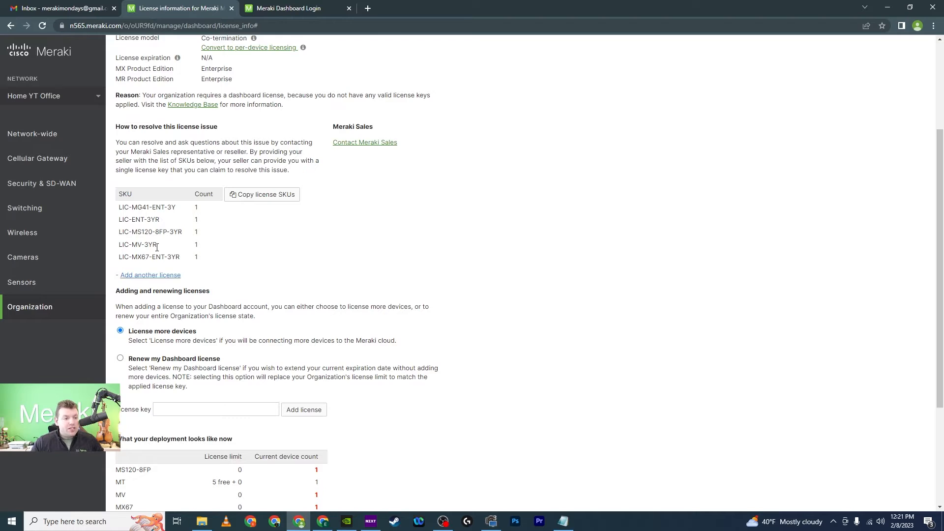
pyautogui.click(189, 410)
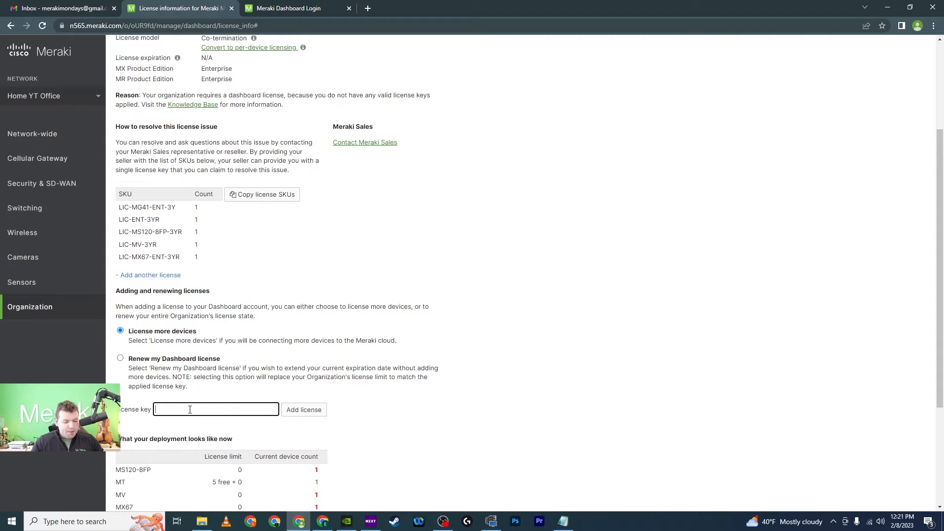
pyautogui.hotkey('ctrl', 'v')
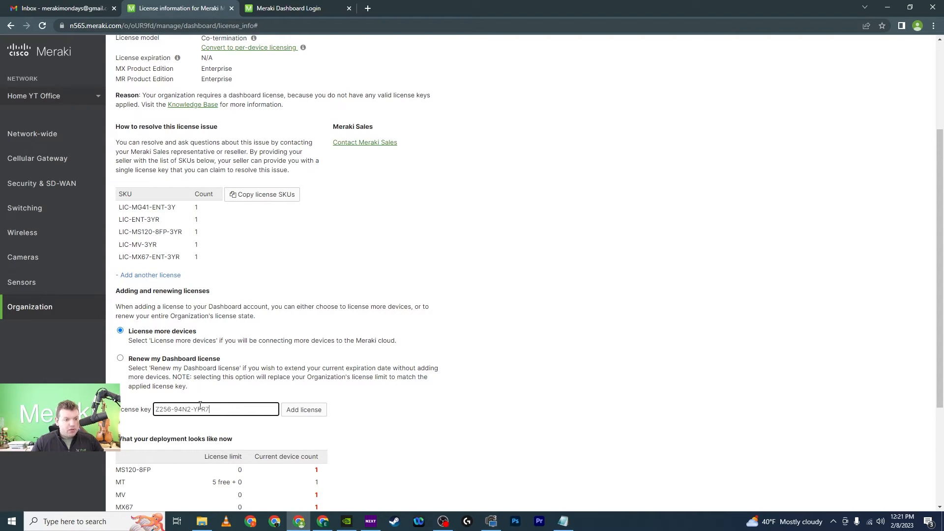
pyautogui.click(303, 417)
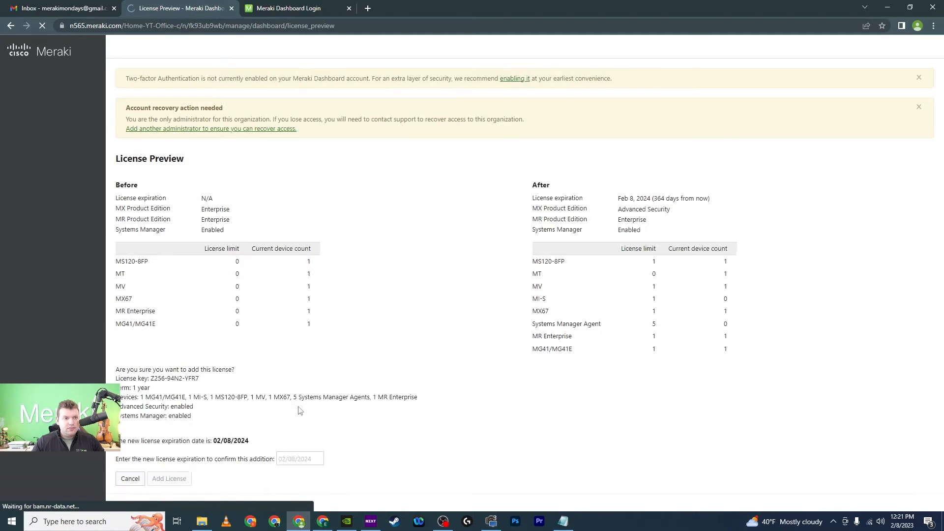
# Step: Review the License Preview's MI-S entry, Systems Manager Agent allowance and new expiration date
pyautogui.scroll(-1, 369, 260)
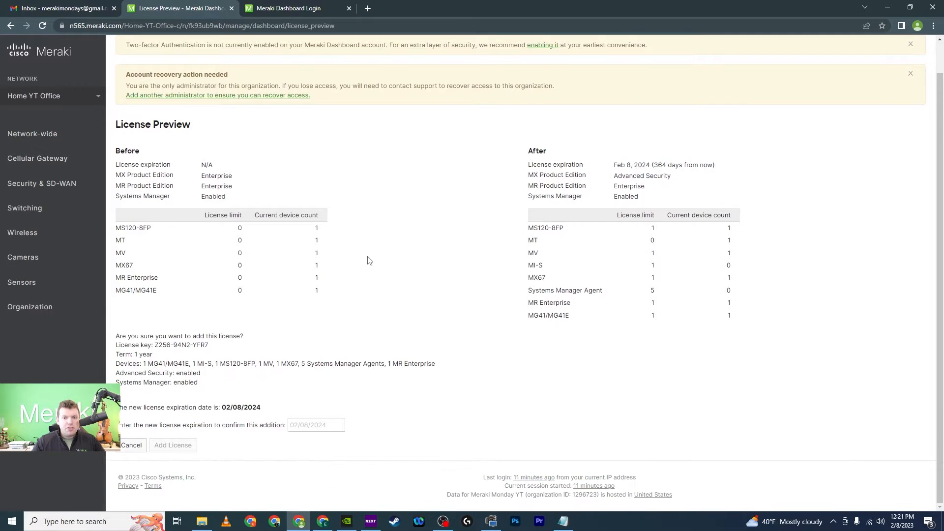
pyautogui.scroll(1, 375, 259)
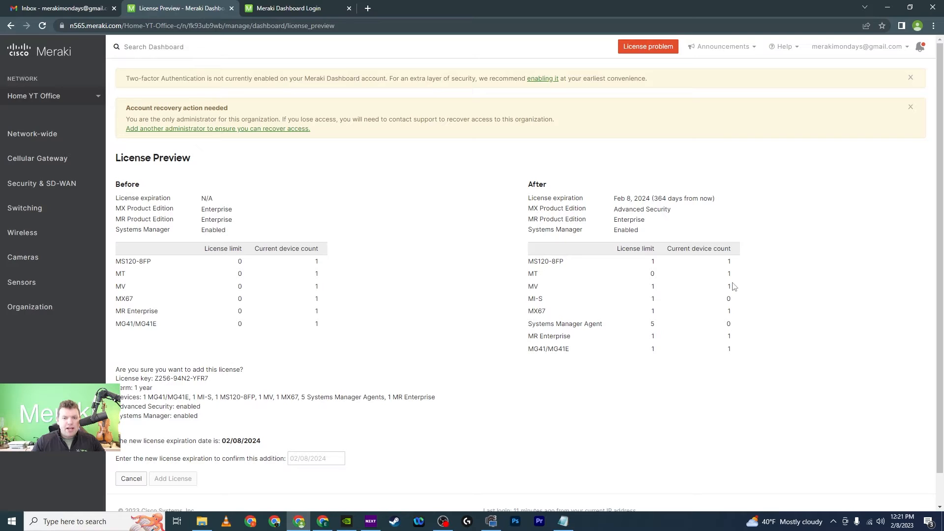
pyautogui.scroll(-1, 416, 322)
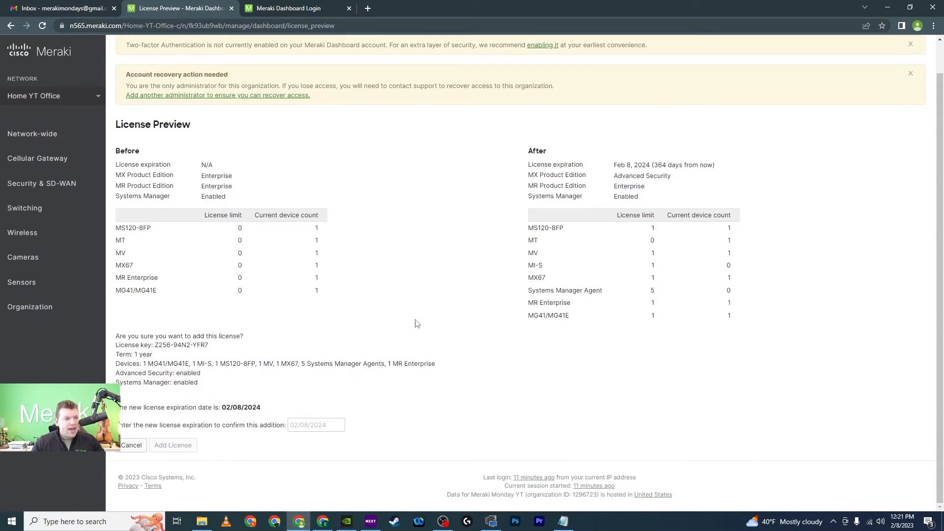
pyautogui.moveTo(530, 266); pyautogui.dragTo(541, 264)
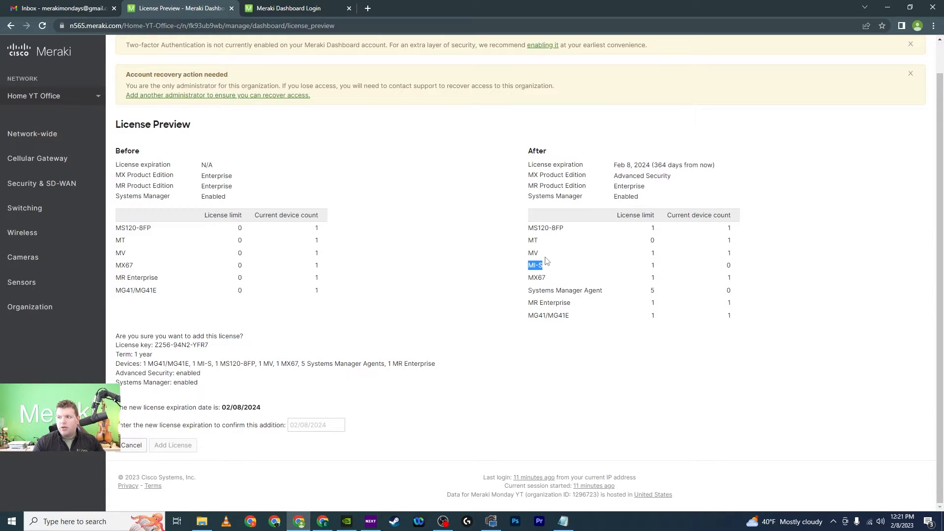
pyautogui.doubleClick(556, 292)
pyautogui.click(532, 266)
pyautogui.click(388, 308)
pyautogui.moveTo(262, 409); pyautogui.dragTo(231, 407)
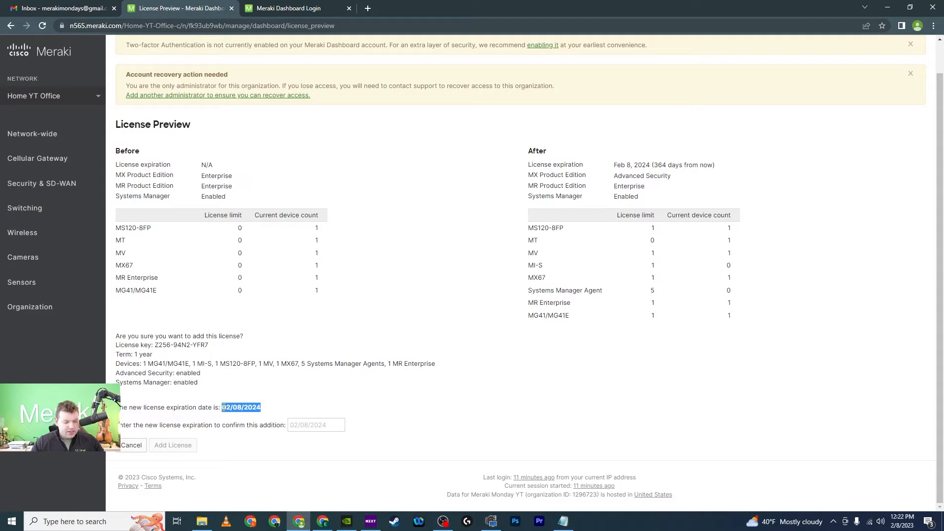
# Step: Confirm the 02/08/2024 expiration date and add the license to the organization
pyautogui.click(305, 424)
pyautogui.hotkey('ctrl', 'v')
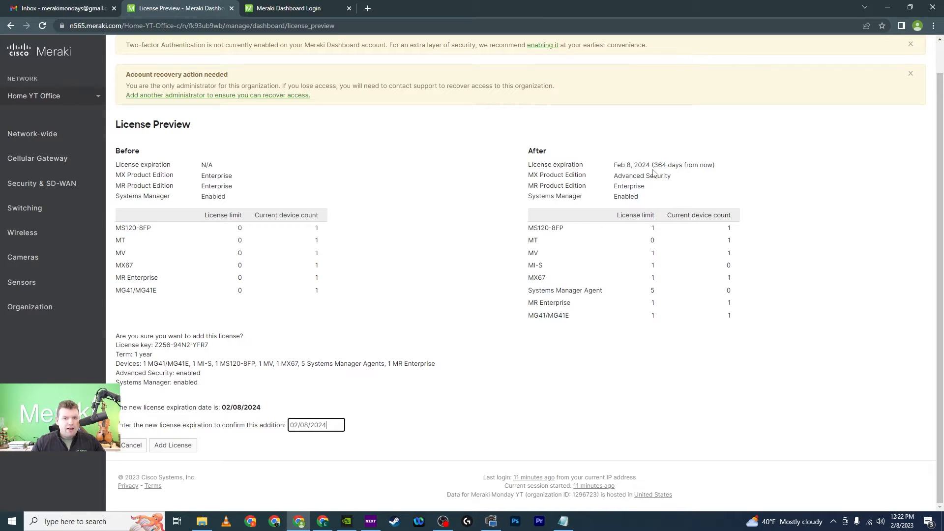
pyautogui.click(163, 446)
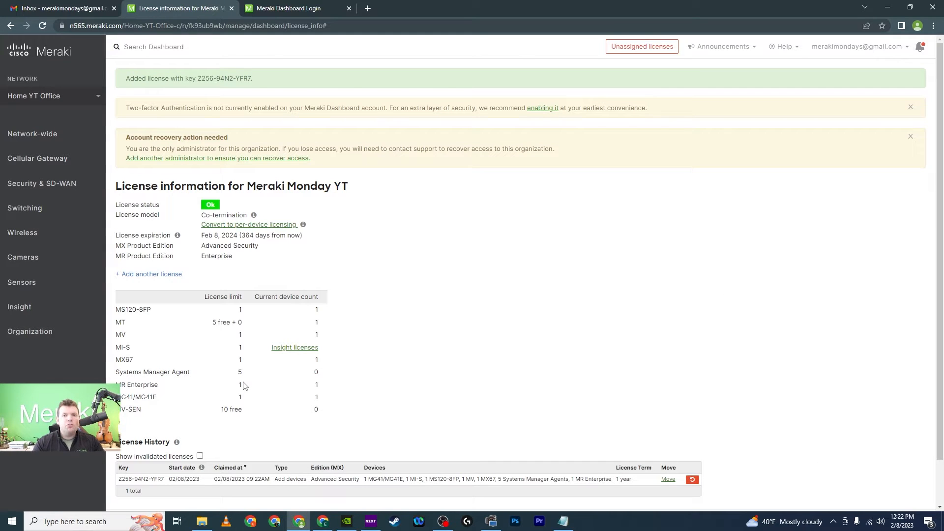
# Step: From License information, follow the Insight licenses link beside MI-S to the Insight analytics page
pyautogui.scroll(-1, 411, 308)
pyautogui.scroll(1, 378, 307)
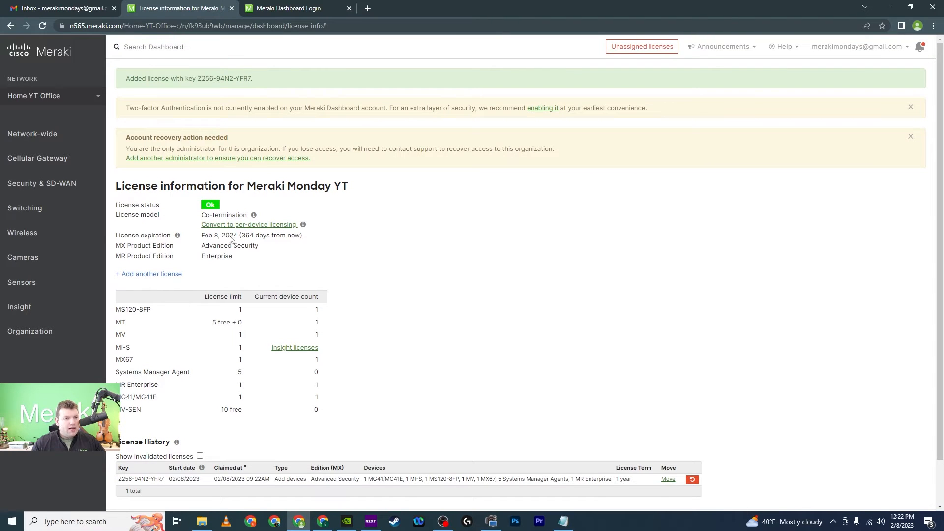
pyautogui.scroll(-1, 382, 269)
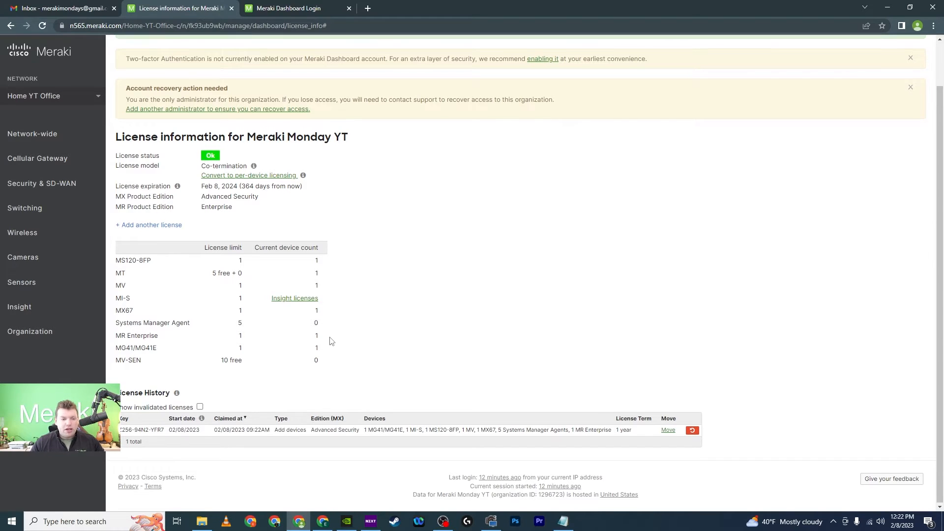
pyautogui.scroll(1, 329, 340)
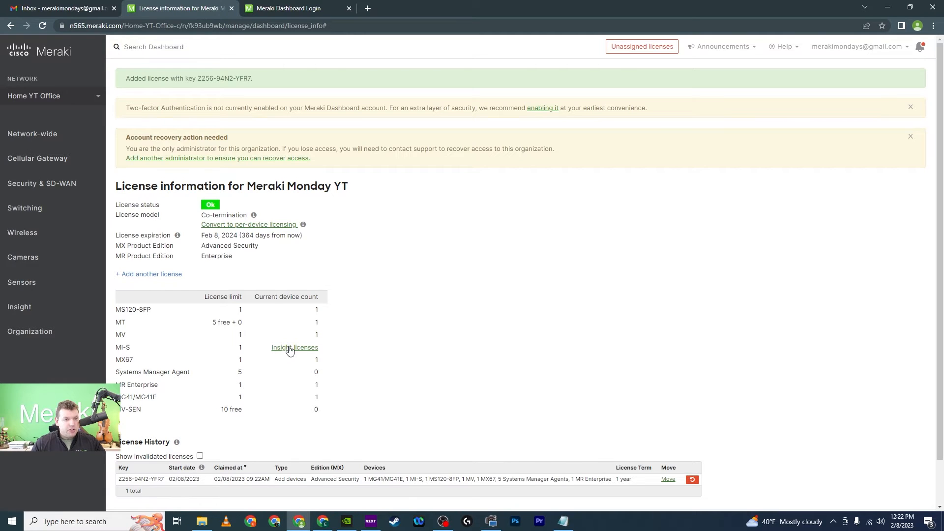
pyautogui.click(643, 47)
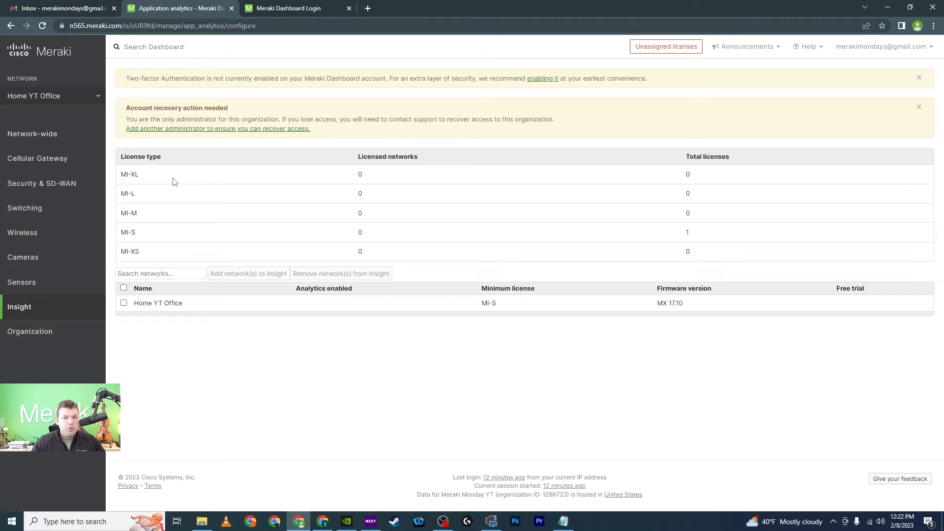
# Step: Select Home YT Office, add it to Insight, and save the Add analytics dialog
pyautogui.click(123, 304)
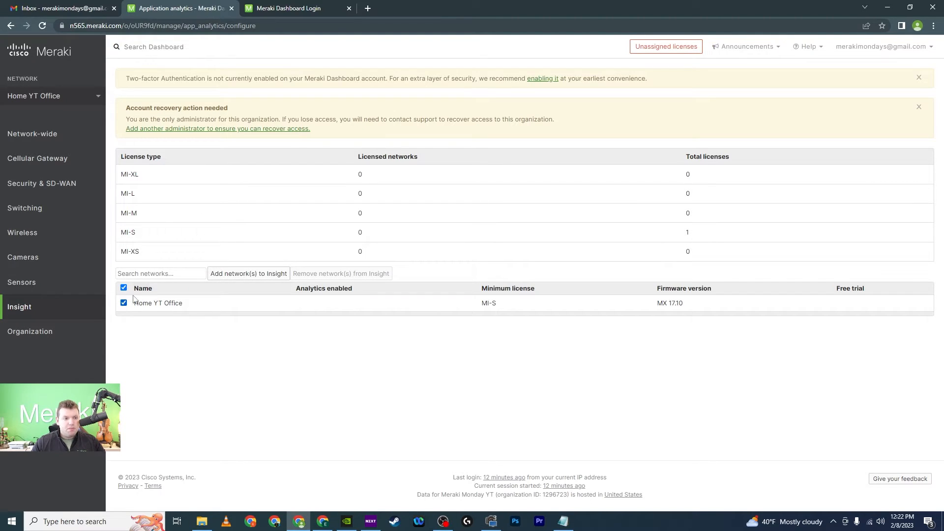
pyautogui.click(226, 274)
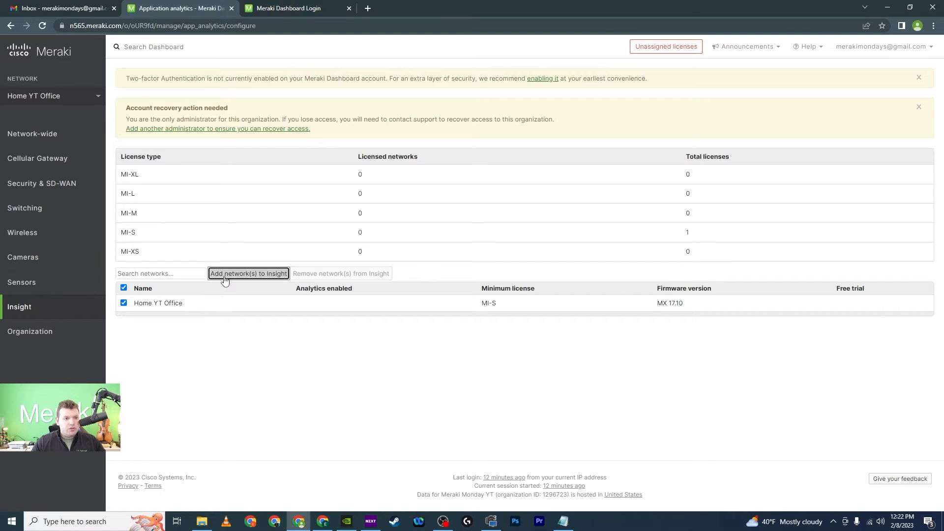
pyautogui.click(672, 212)
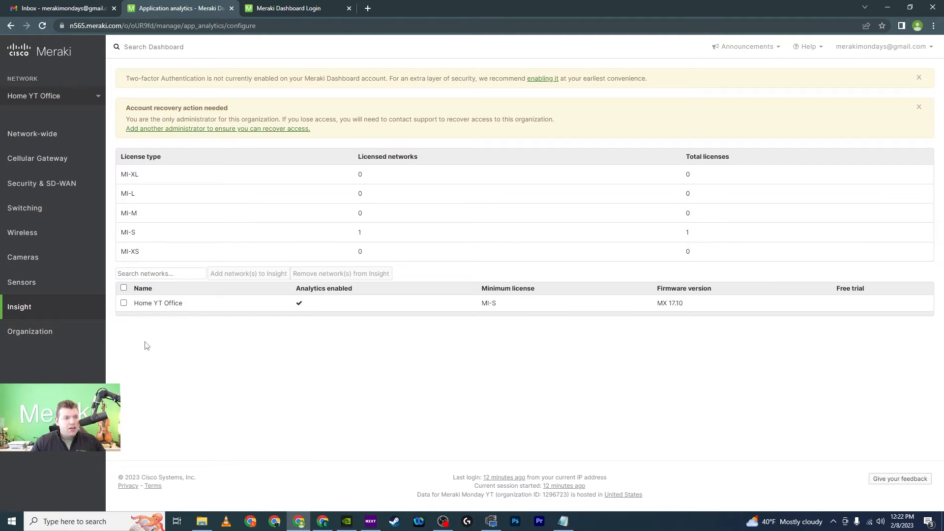
# Step: Go to the Network-wide Clients overview for the network
pyautogui.moveTo(34, 190)
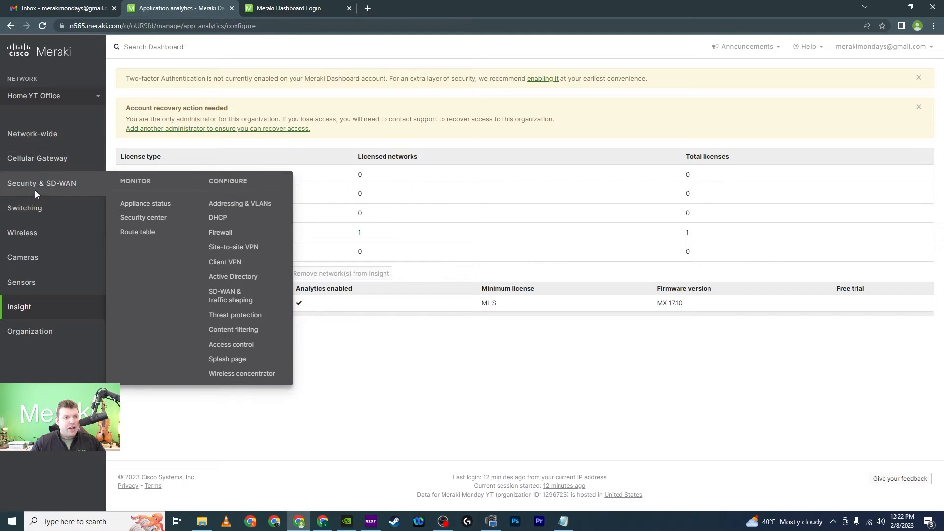
pyautogui.moveTo(46, 135)
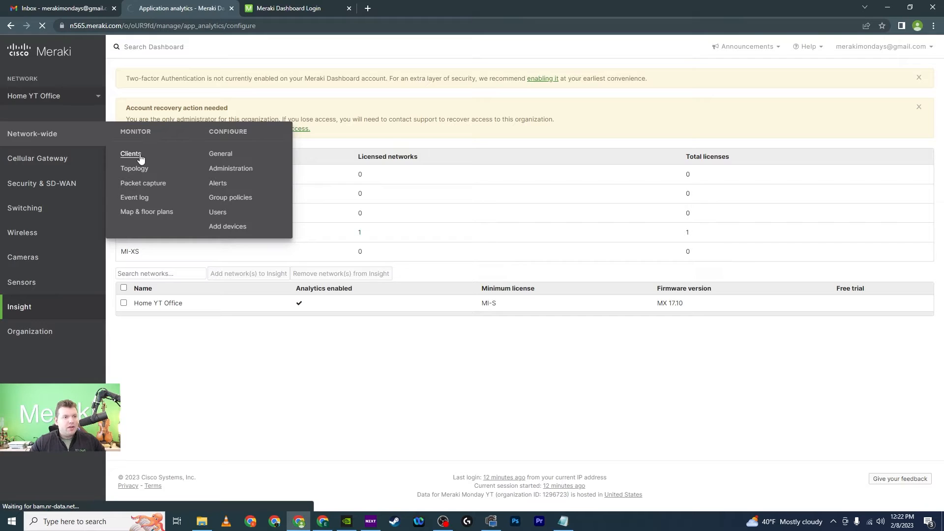
pyautogui.click(140, 156)
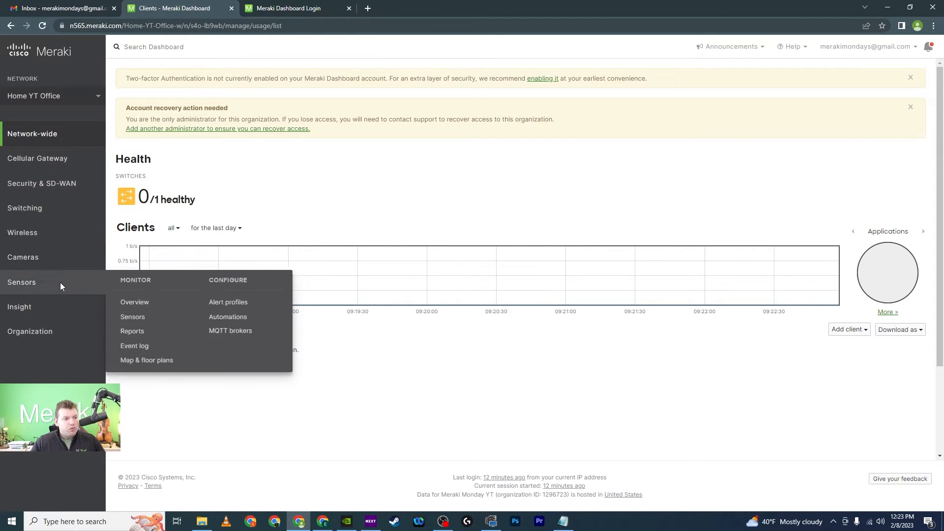
# Step: Go to the Switches list under Switching > Monitor
pyautogui.moveTo(51, 307)
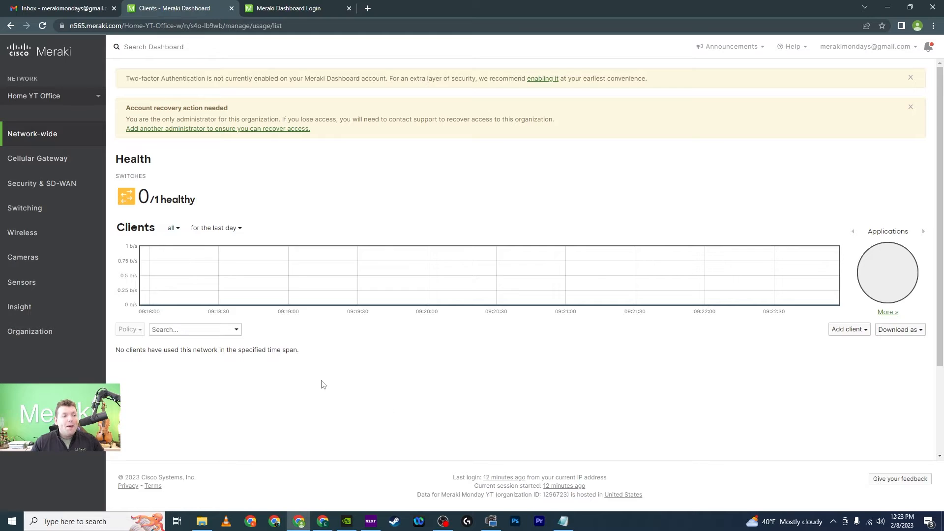
pyautogui.moveTo(58, 215)
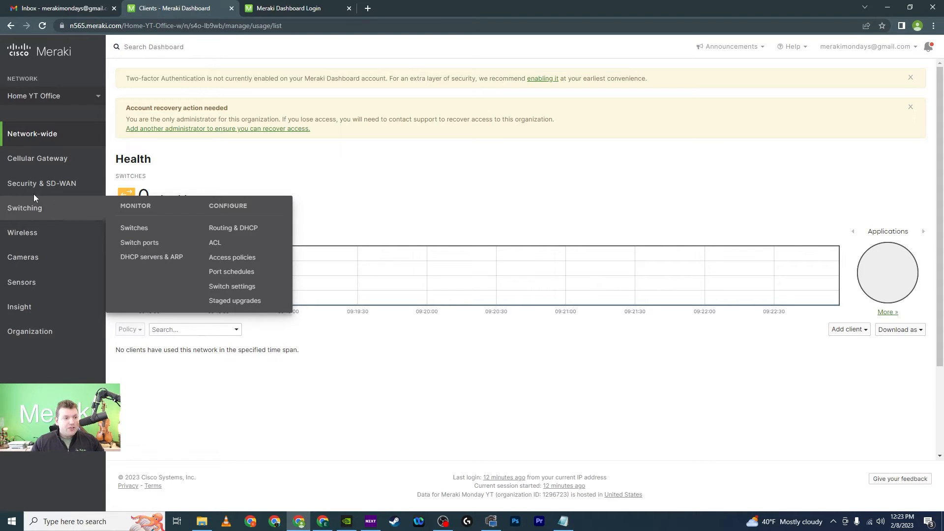
pyautogui.moveTo(33, 189)
pyautogui.click(129, 228)
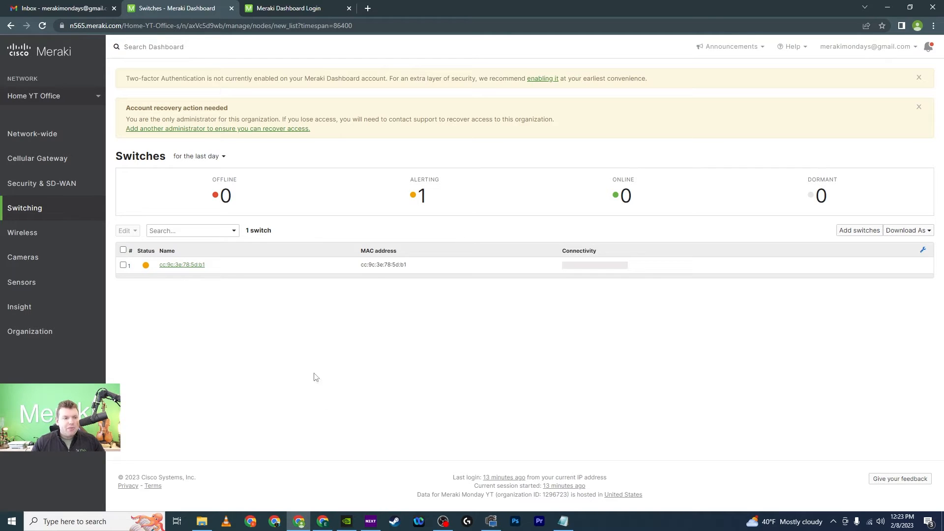
# Step: Open the MS120-8FP switch, select port 1, and start editing its configuration
pyautogui.click(213, 272)
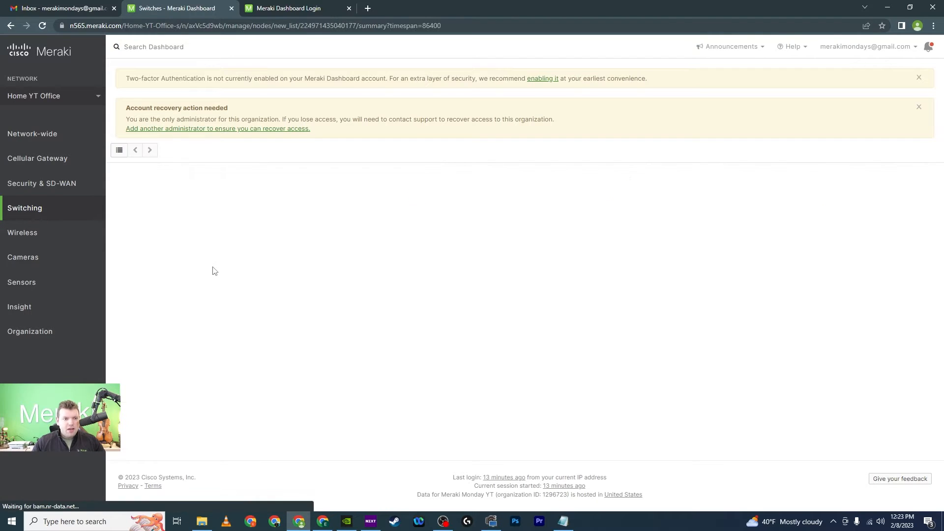
pyautogui.scroll(-1, 253, 275)
pyautogui.scroll(1, 286, 280)
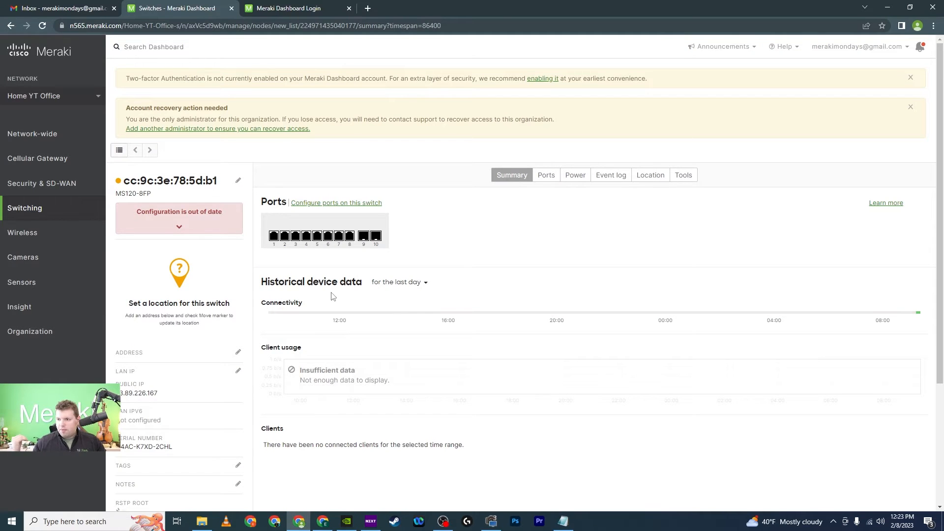
pyautogui.click(274, 238)
pyautogui.scroll(-3, 445, 316)
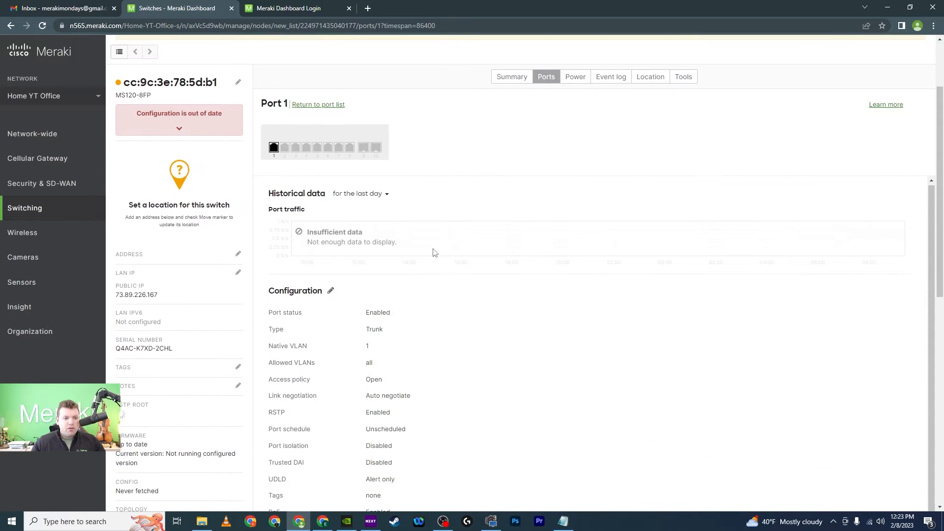
pyautogui.click(330, 242)
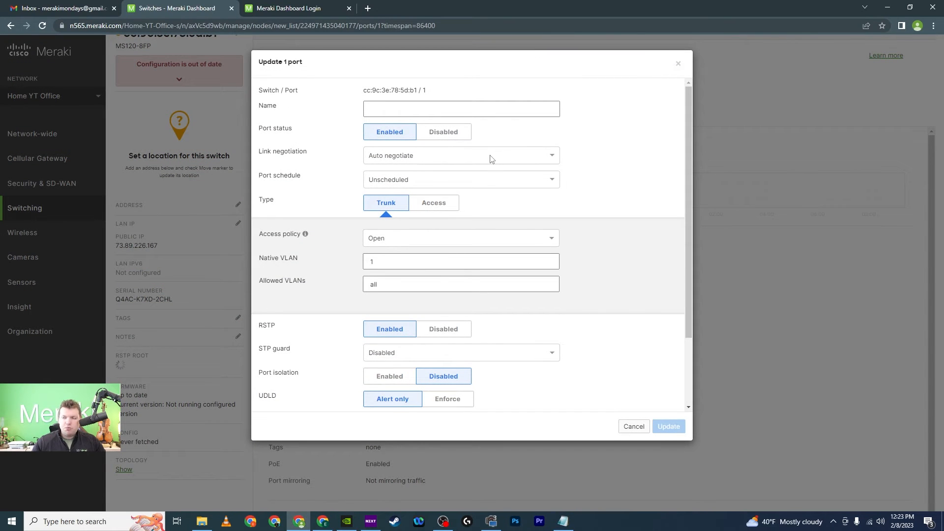
# Step: Enter 'Uplink' as port 1's name and save it with Update
pyautogui.click(421, 106)
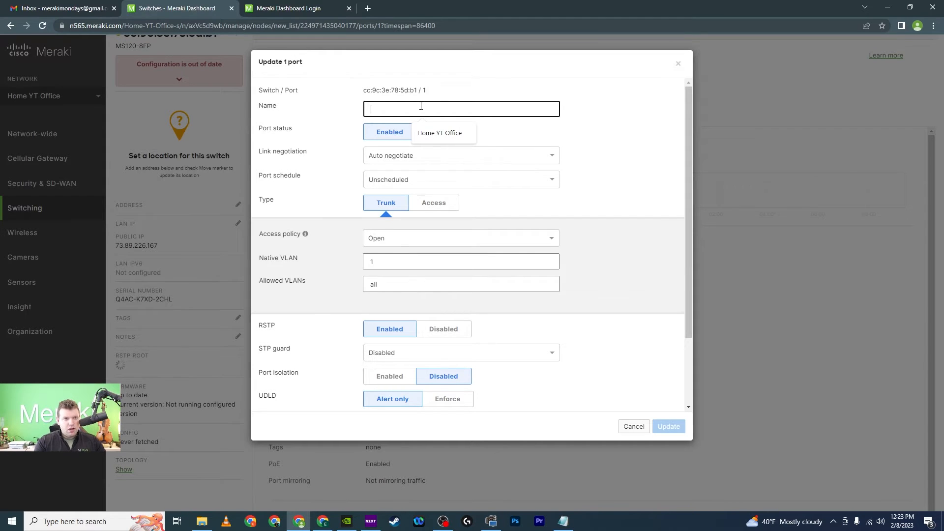
pyautogui.write('Uplink')
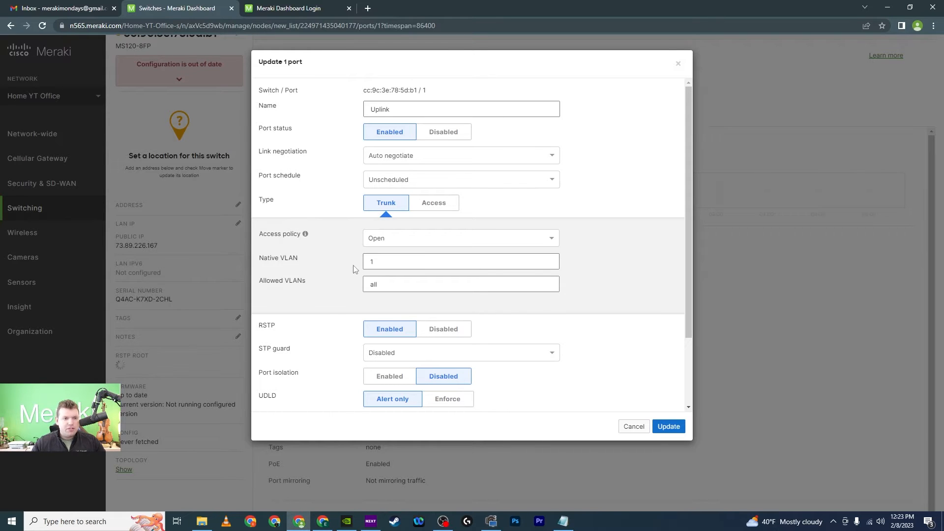
pyautogui.scroll(-1, 496, 274)
pyautogui.scroll(2, 496, 275)
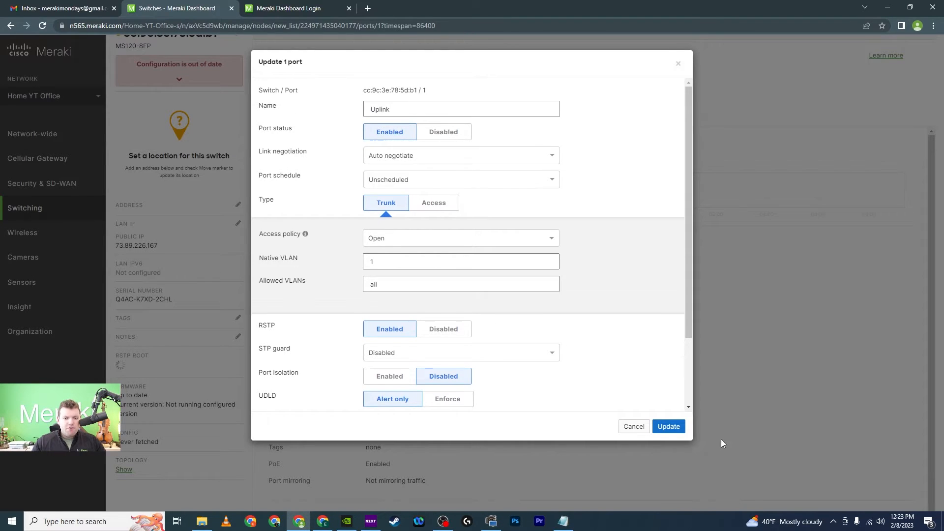
pyautogui.click(668, 426)
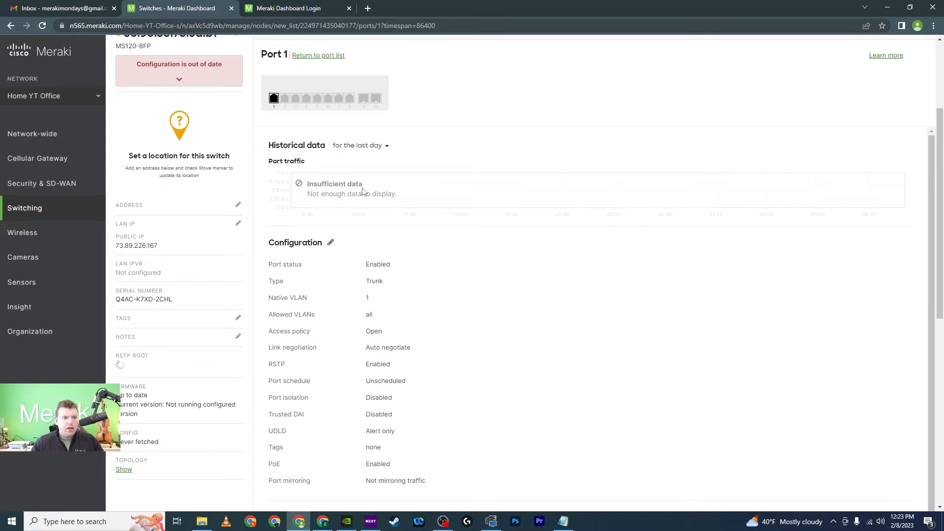
pyautogui.scroll(3, 456, 154)
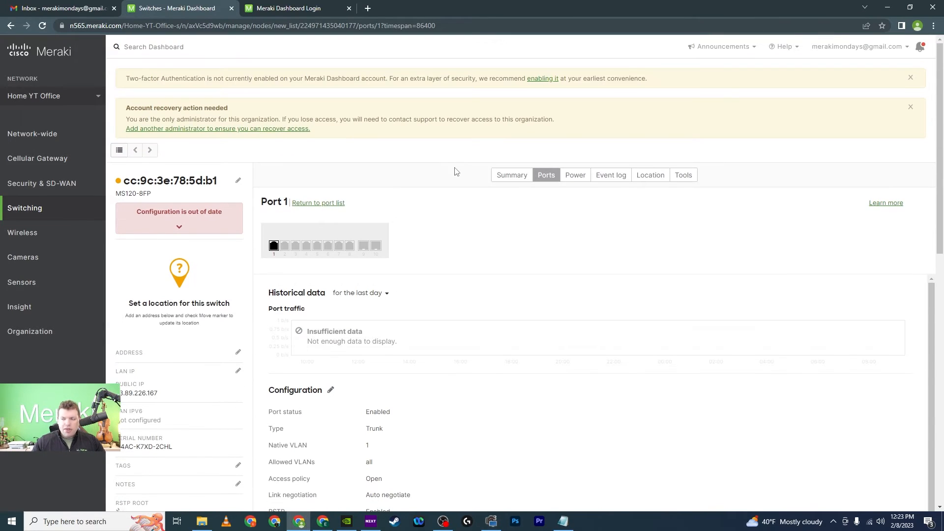